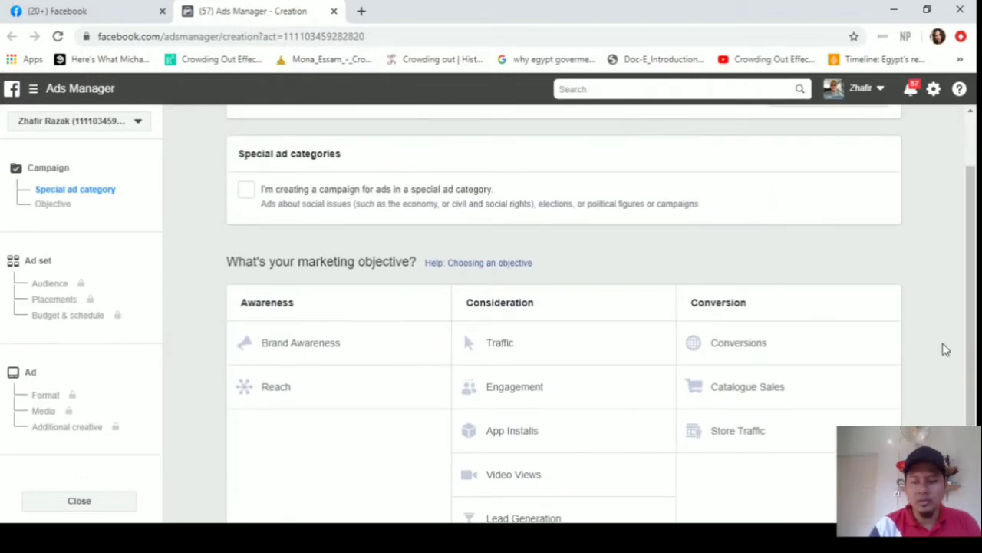
Choose Traffic as the campaign's marketing objective
scroll(945, 349, down, 1)
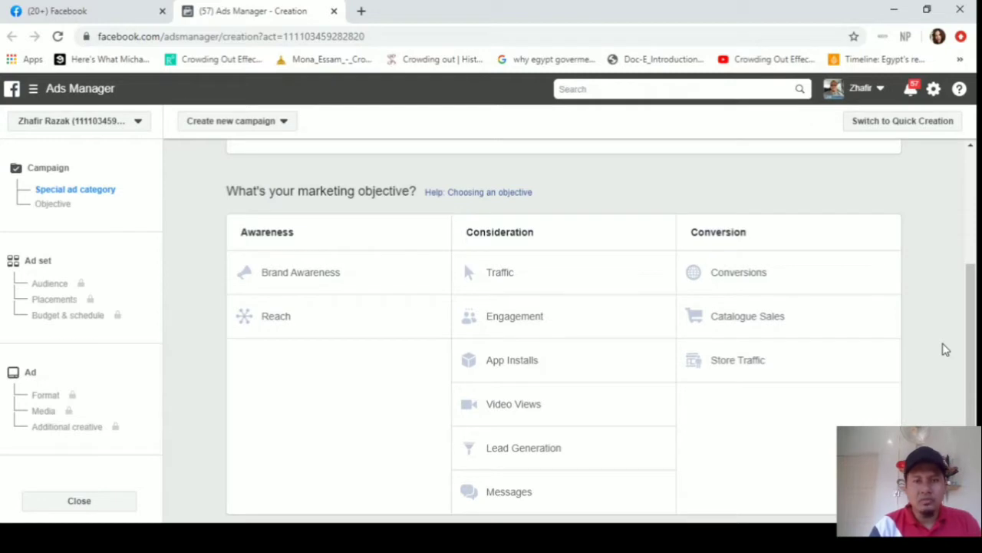
click(571, 288)
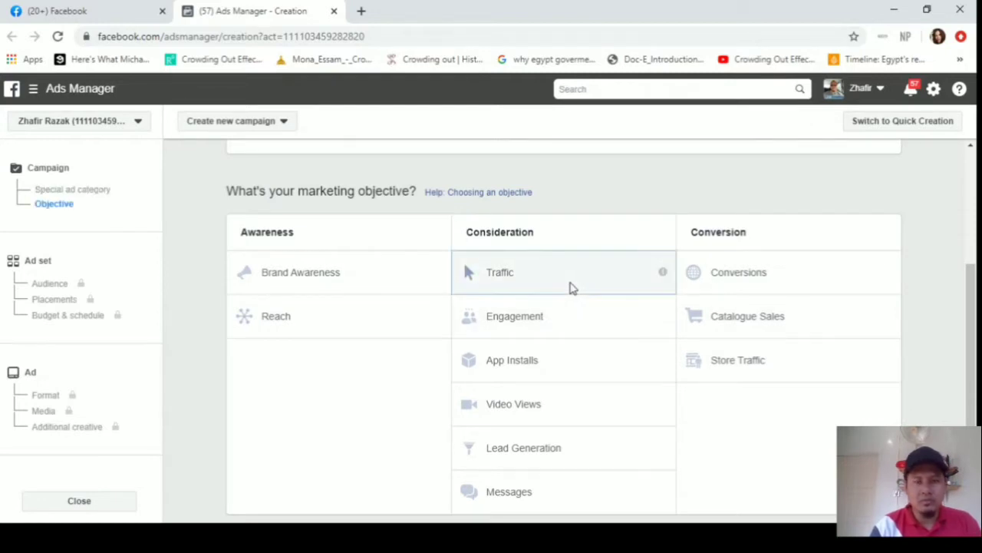
scroll(883, 383, down, 2)
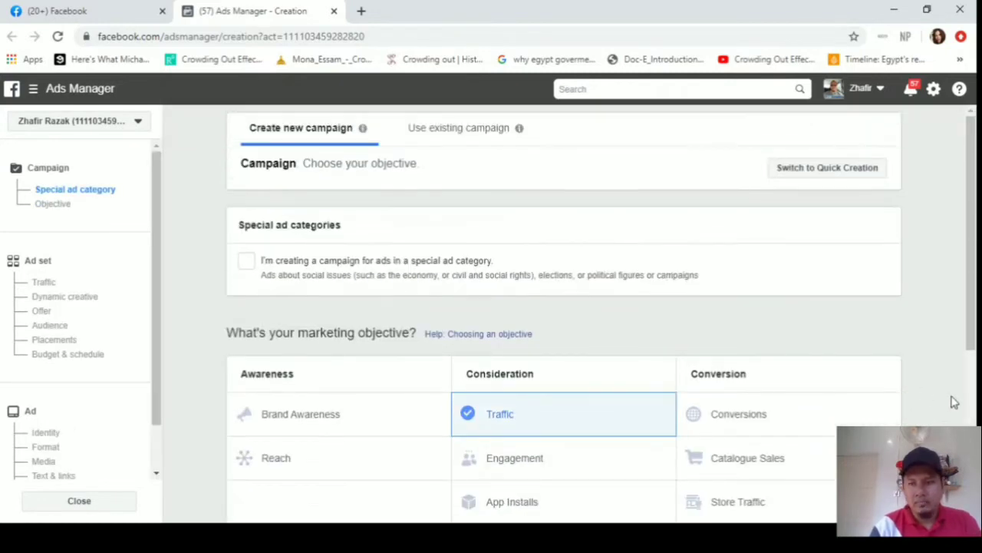
Name the campaign Traffic-Wowskin-20D and turn off campaign budget optimisation
scroll(954, 402, down, 5)
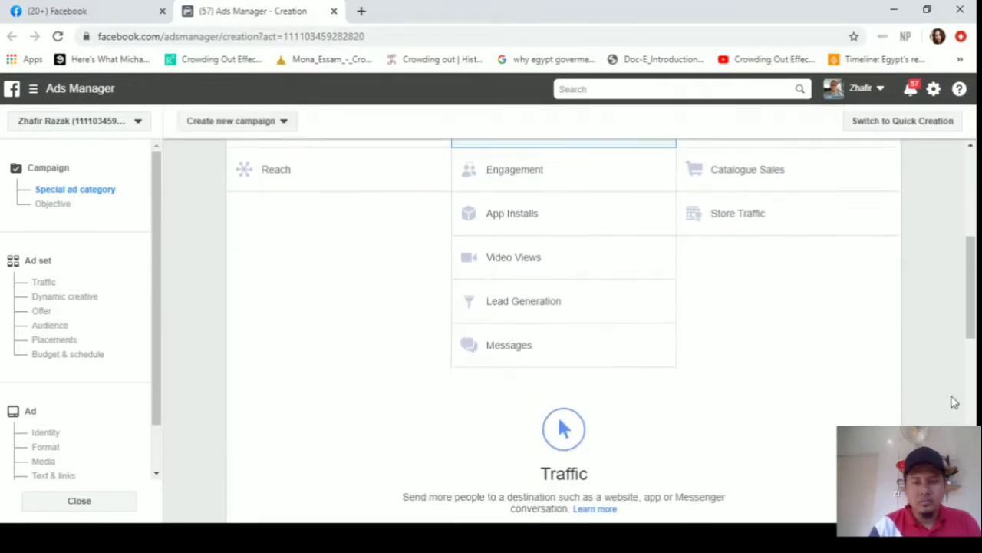
scroll(954, 402, down, 4)
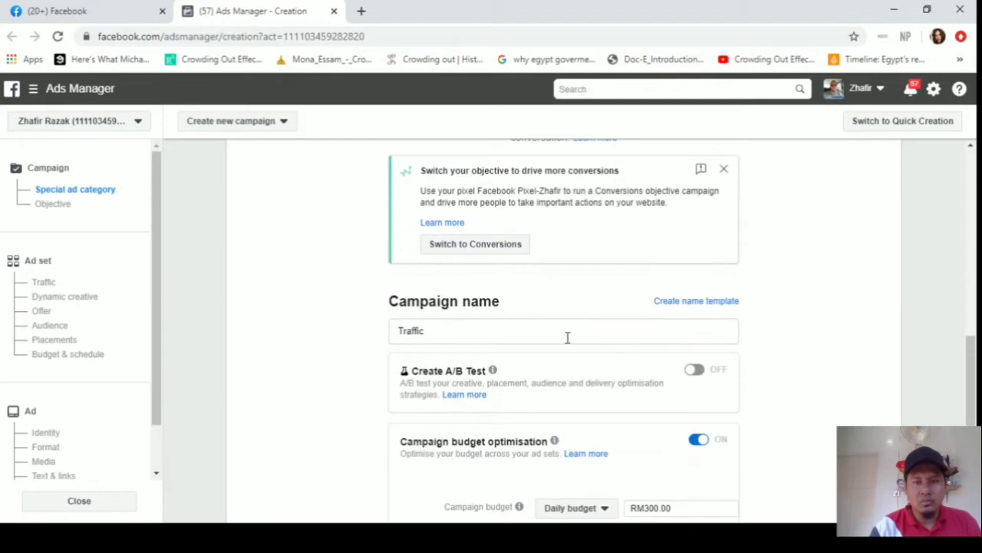
click(568, 336)
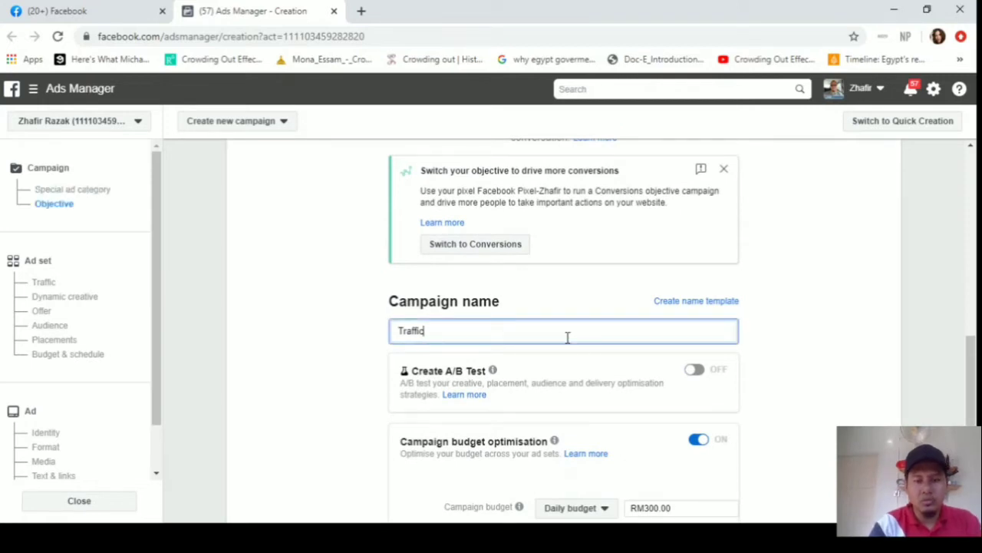
text(-)
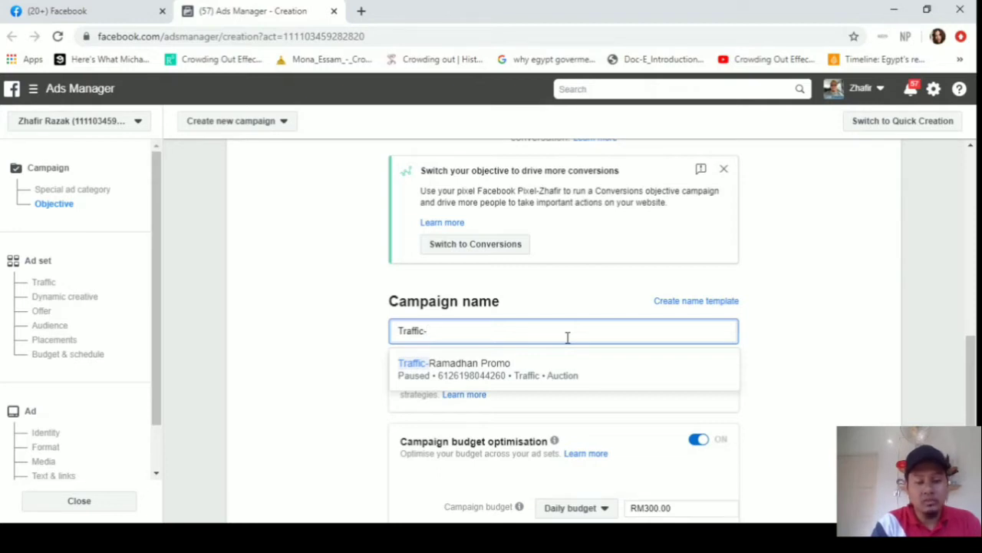
text(Wows)
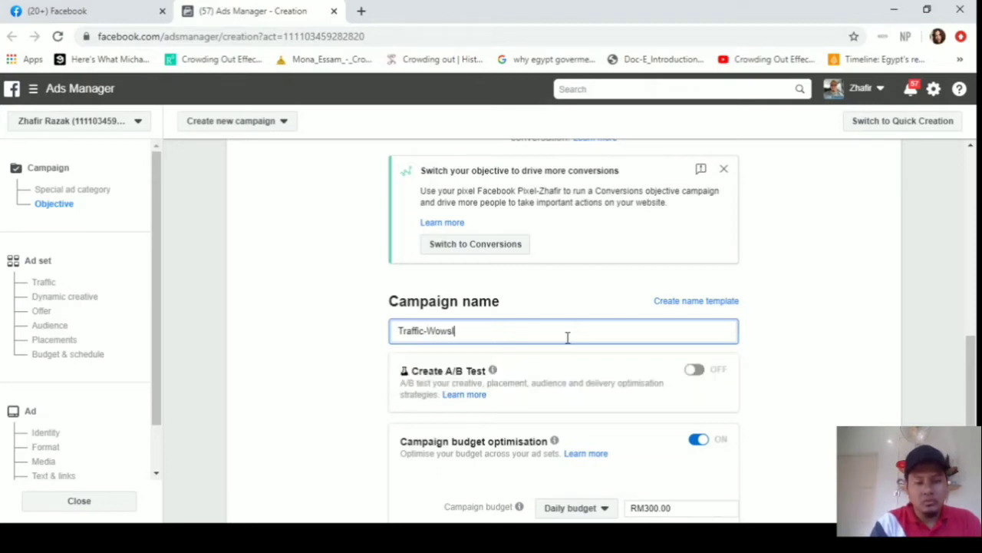
text(l)
key(BackSpace)
key(BackSpace)
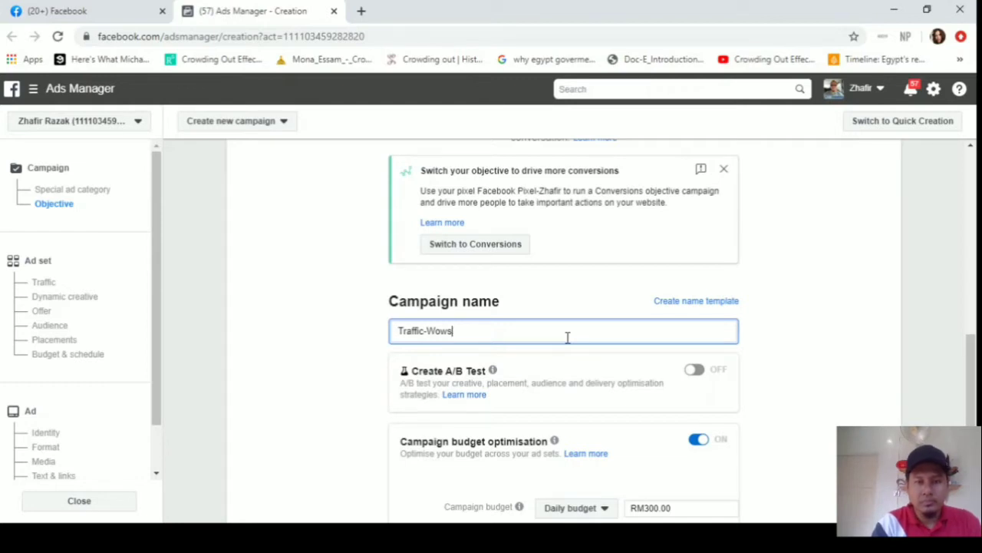
text(skin-)
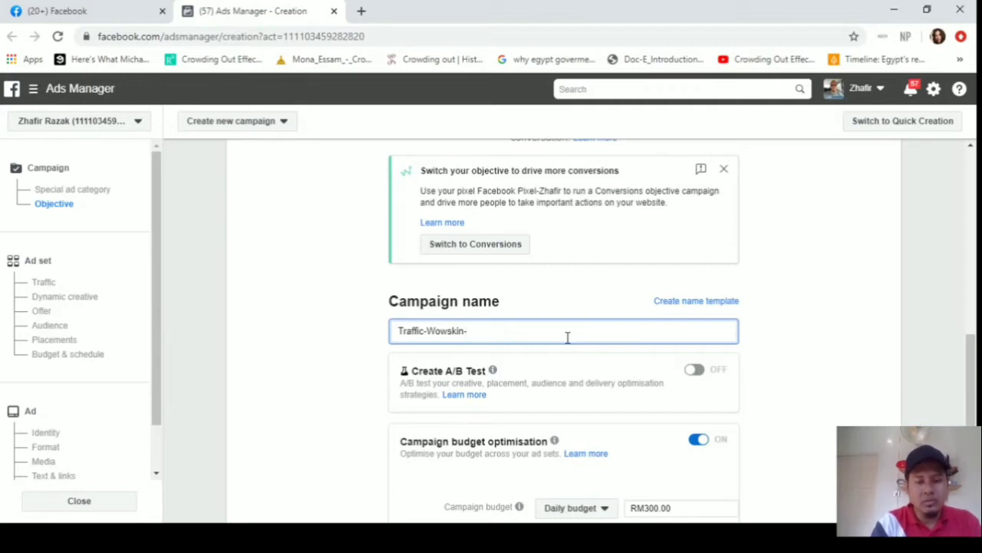
text(20D)
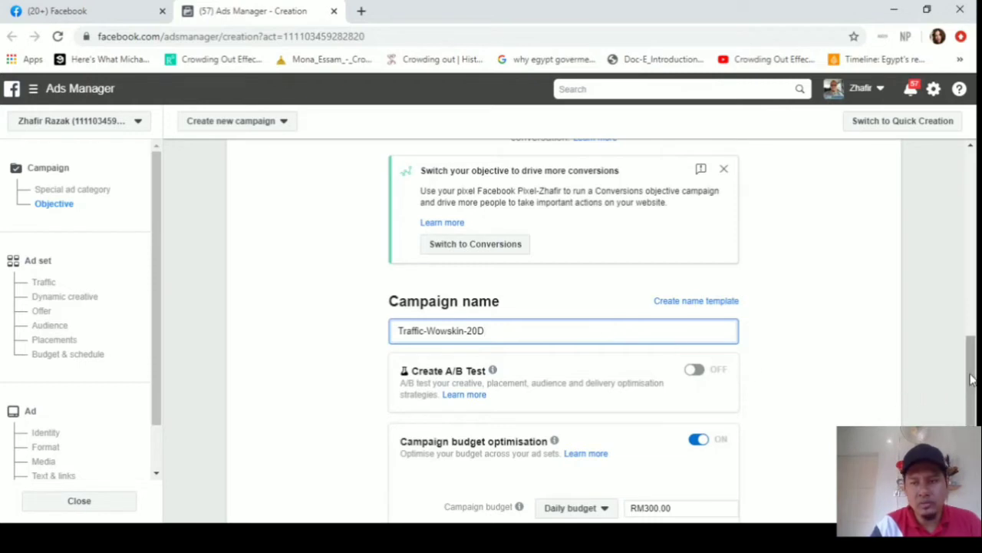
drag(971, 380, 969, 422)
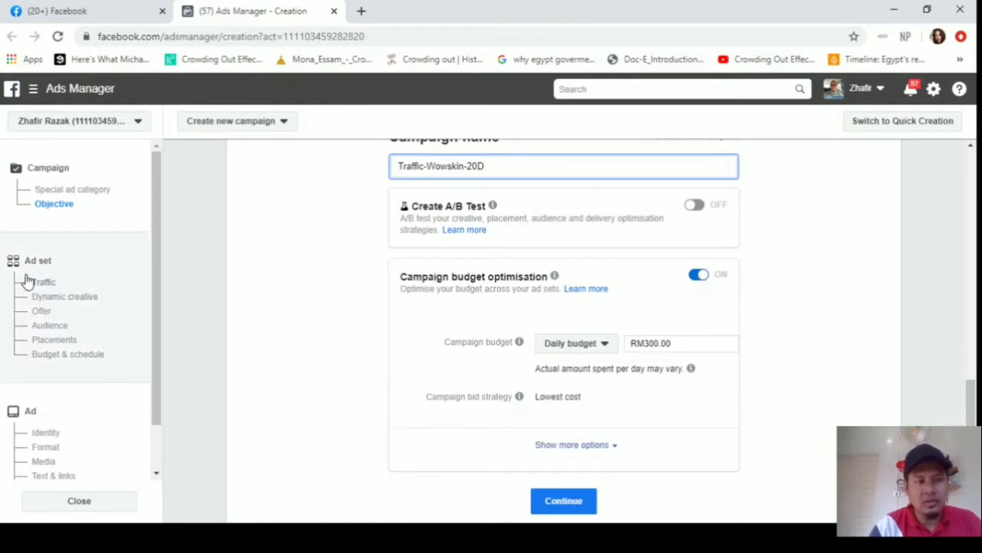
click(698, 275)
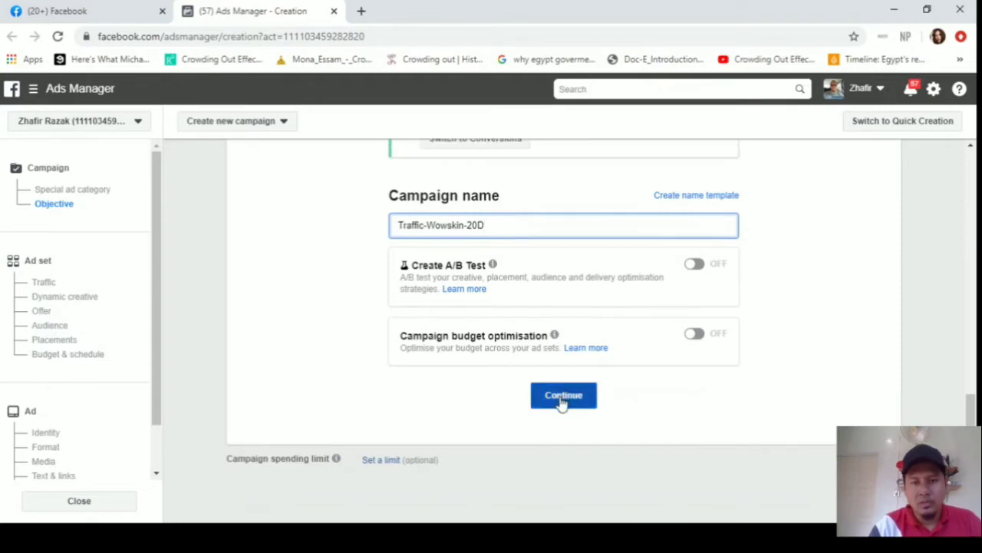
Copy the campaign name, continue to the ad set, and replace the ad set name with Traffic-Wowskin-20D
triple_click(452, 228)
key(ctrl+c)
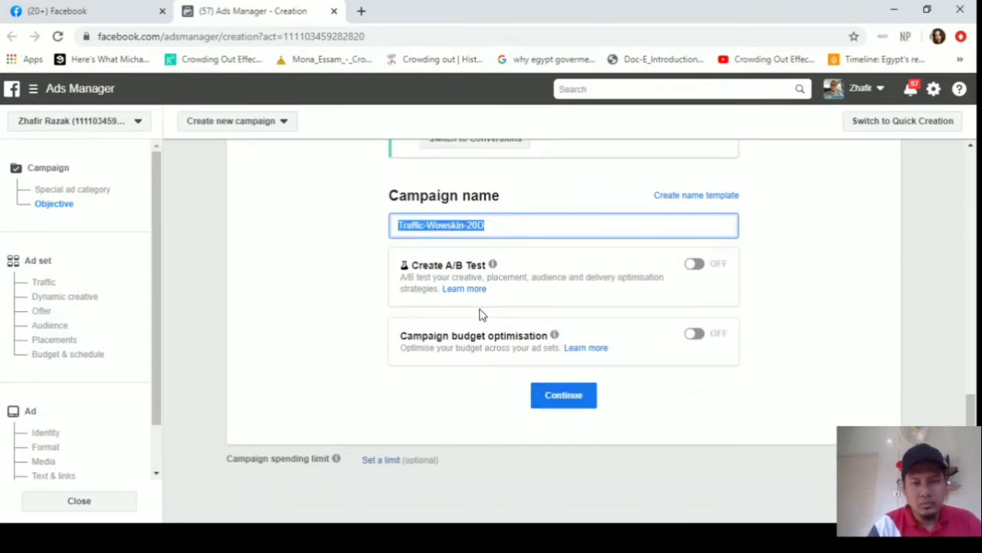
click(562, 406)
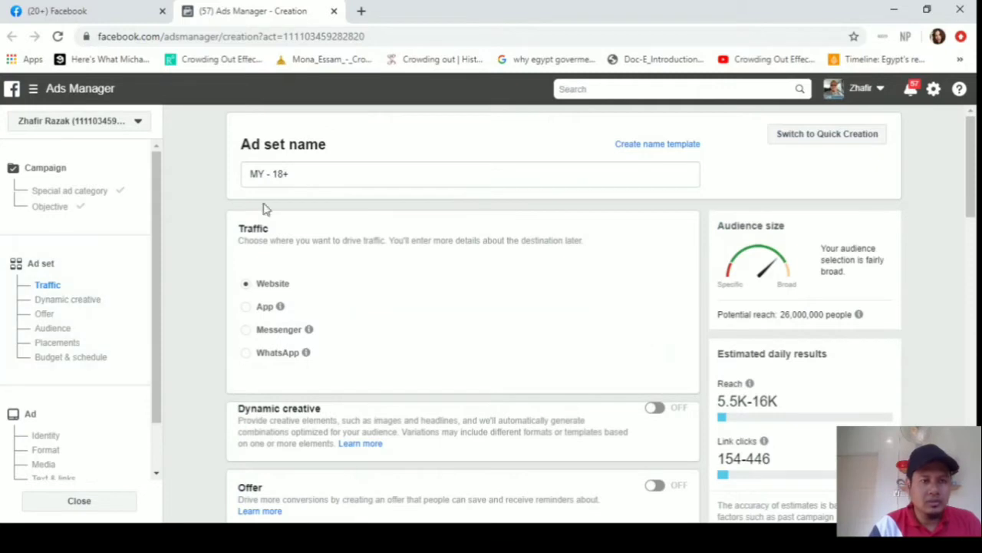
click(309, 176)
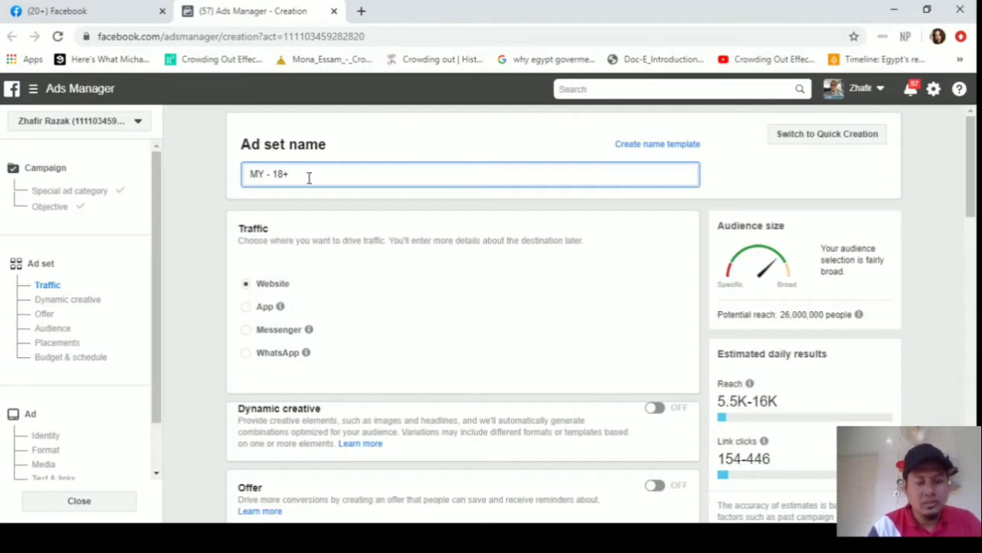
triple_click(309, 176)
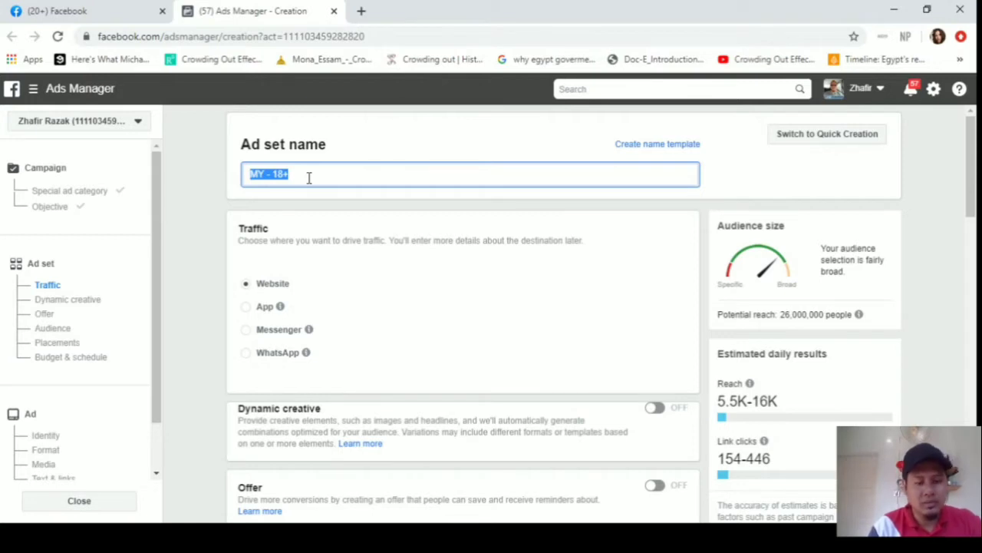
key(ctrl+v)
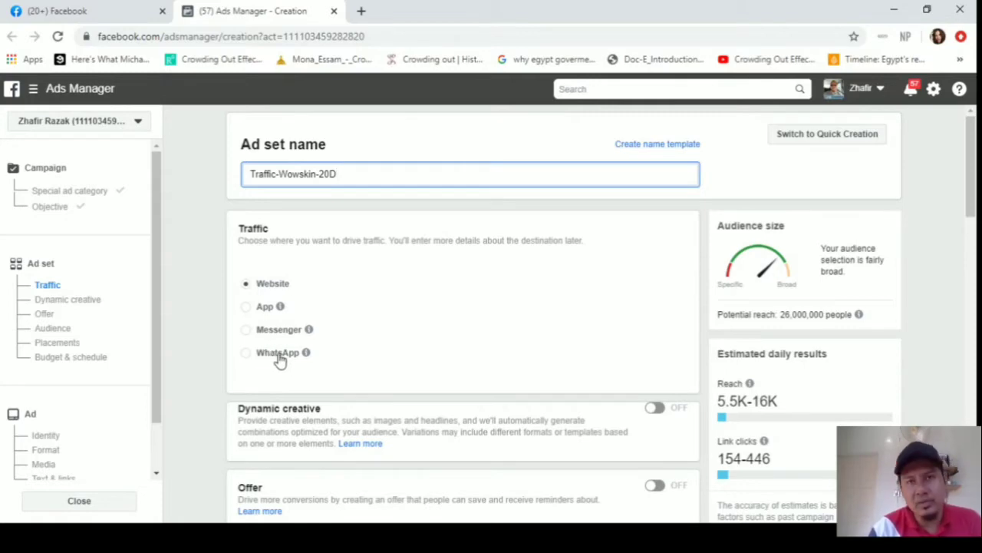
mouse_move(305, 354)
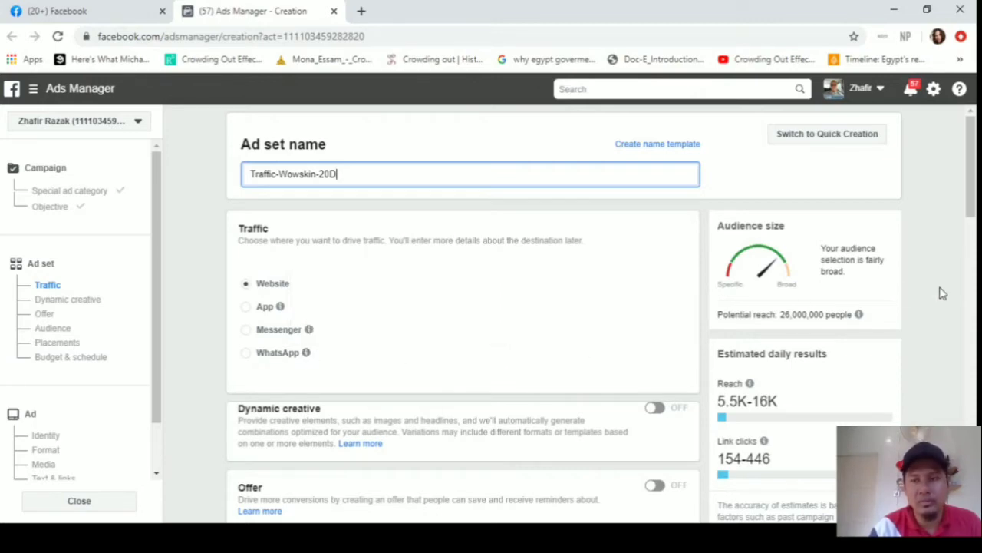
drag(975, 178, 973, 191)
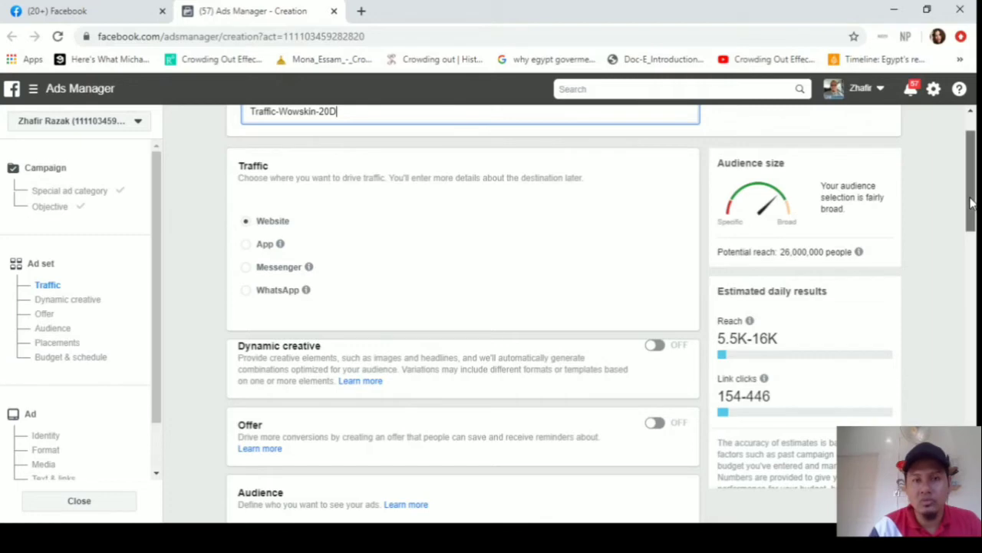
scroll(973, 215, up, 1)
click(946, 254)
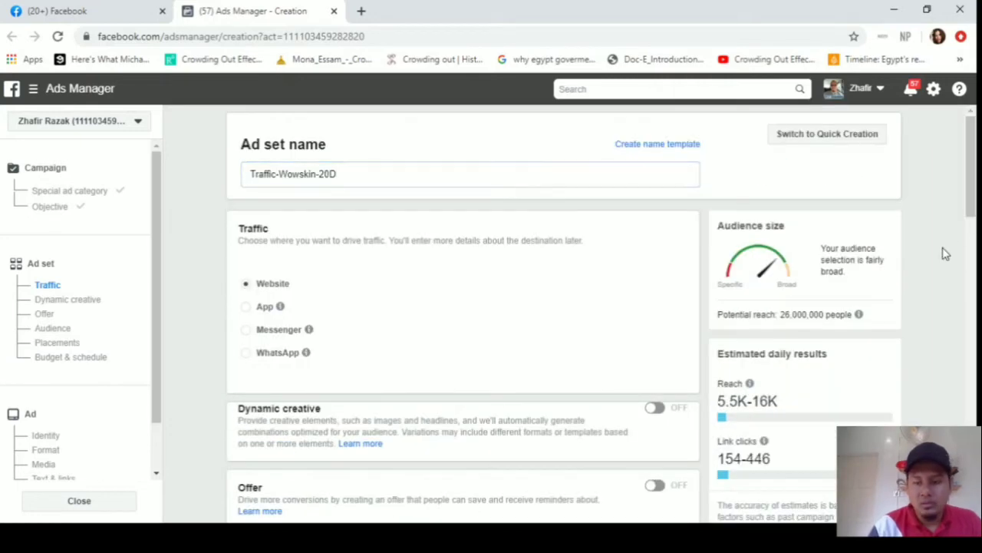
Edit the audience's locations to target only people living in this location
scroll(946, 253, down, 1)
scroll(945, 253, down, 4)
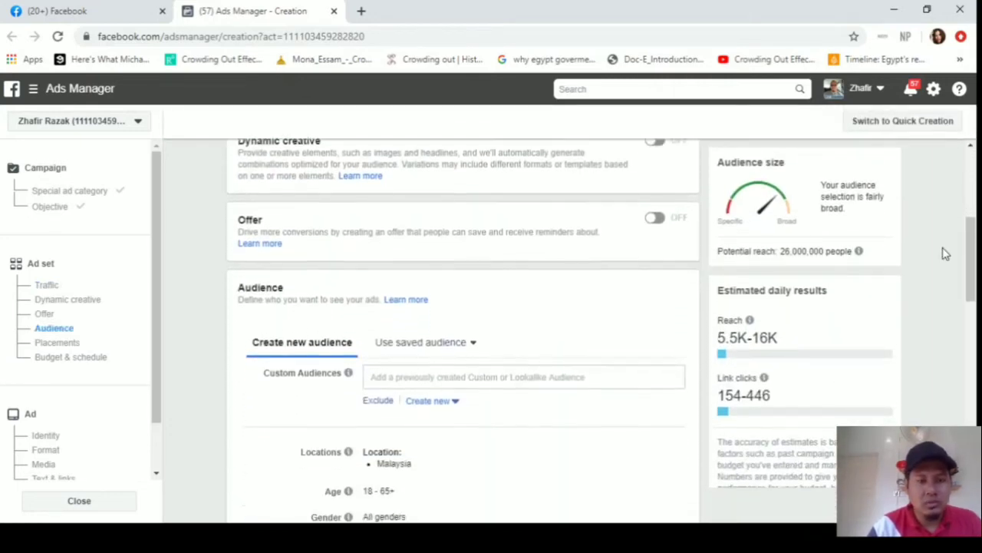
scroll(946, 253, down, 2)
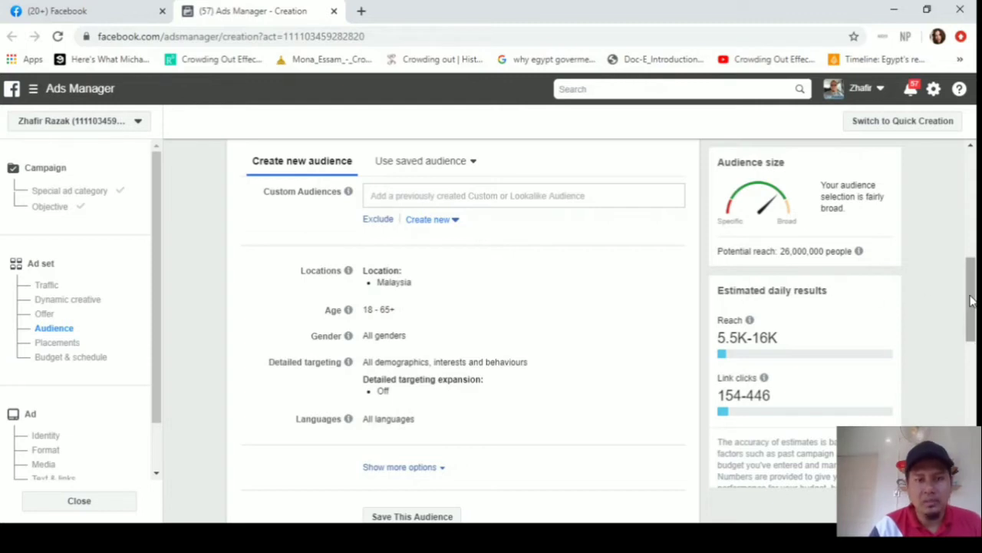
drag(971, 301, 971, 319)
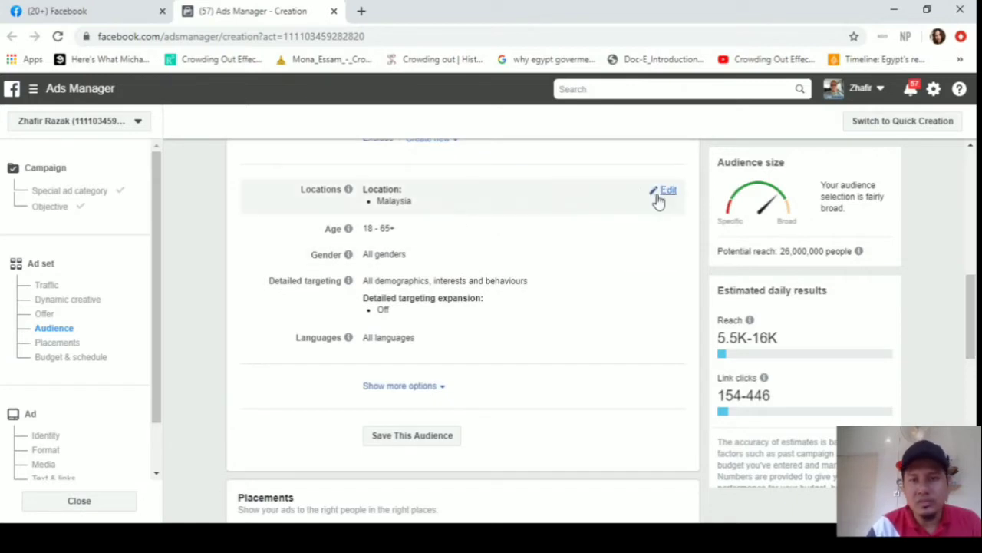
click(668, 192)
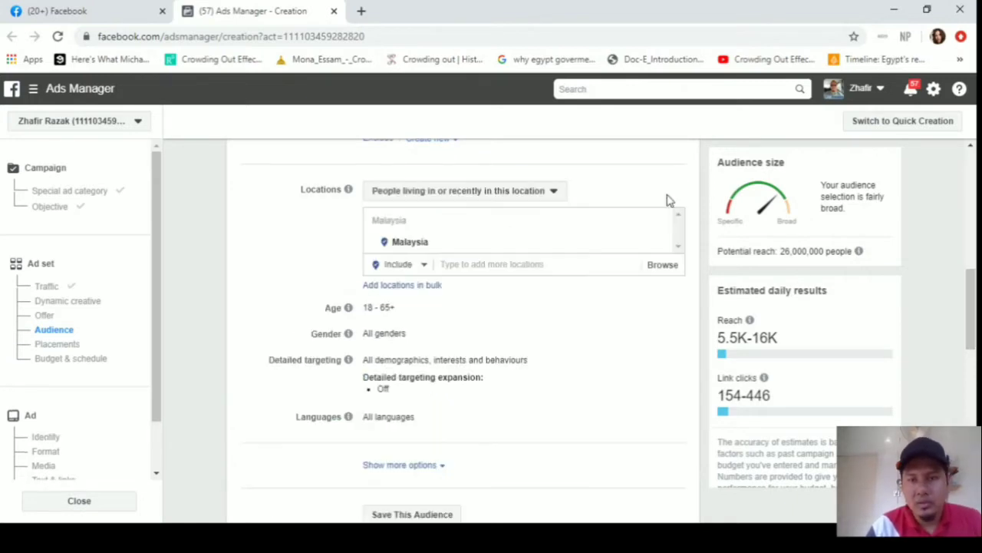
click(471, 265)
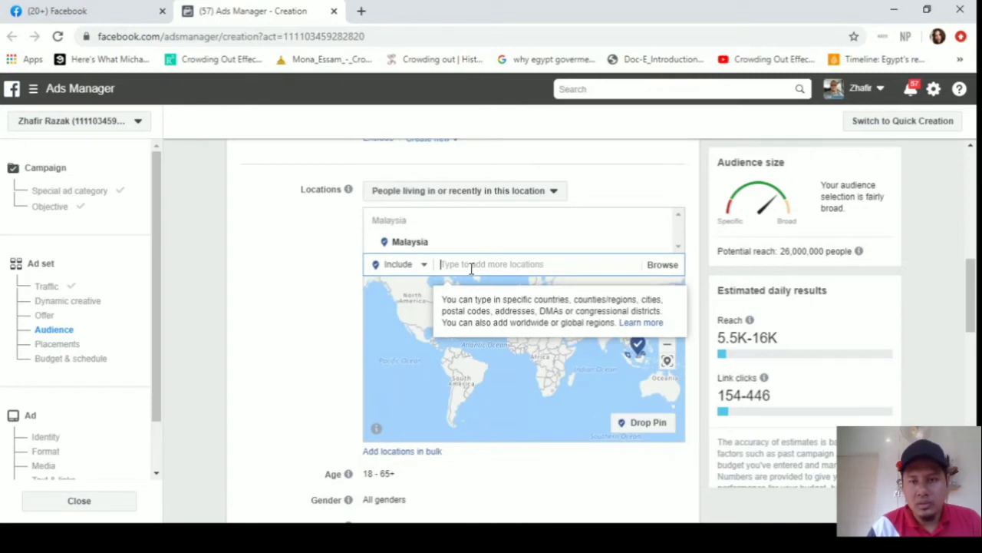
click(554, 196)
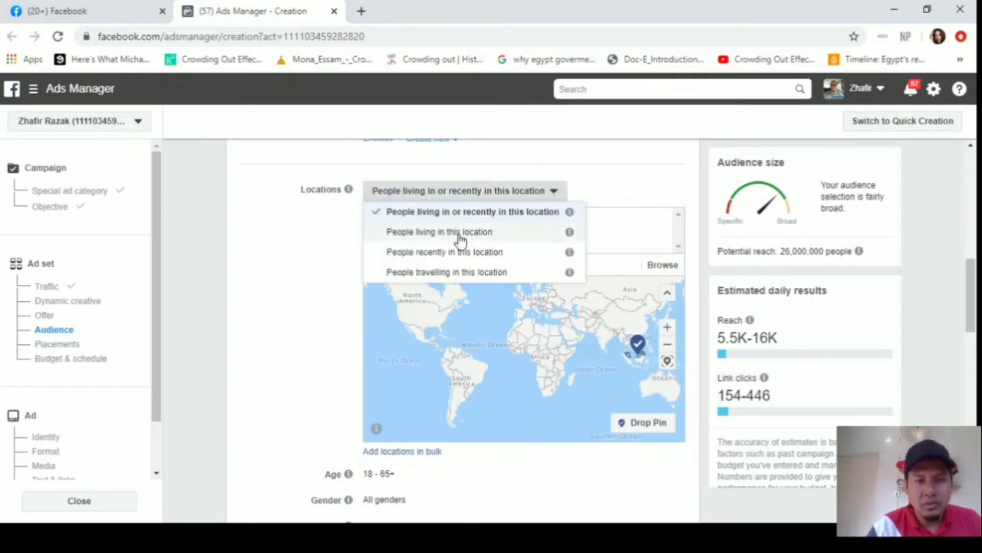
click(459, 238)
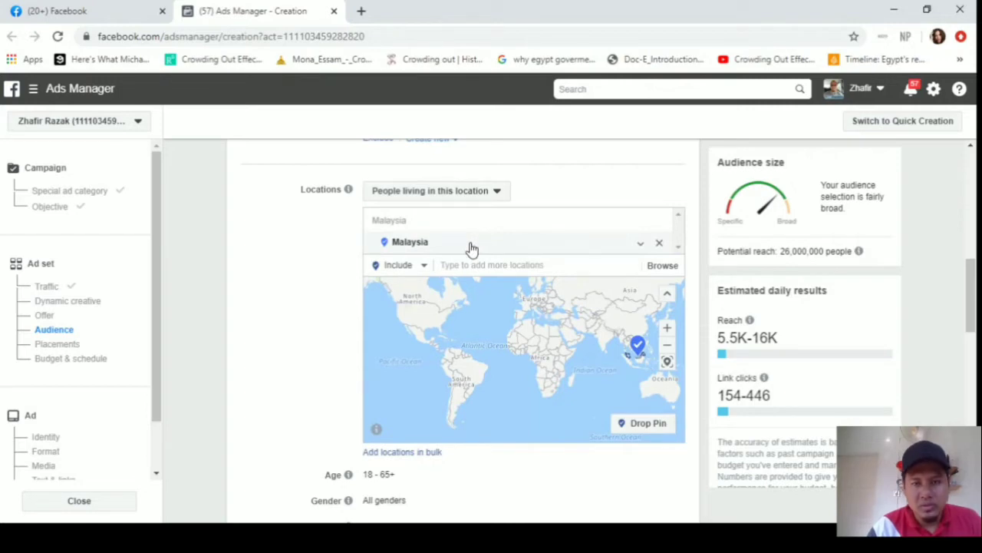
Replace the audience location with Shah Alam, Selangor, Malaysia, and limit it to the city without a surrounding radius
click(563, 265)
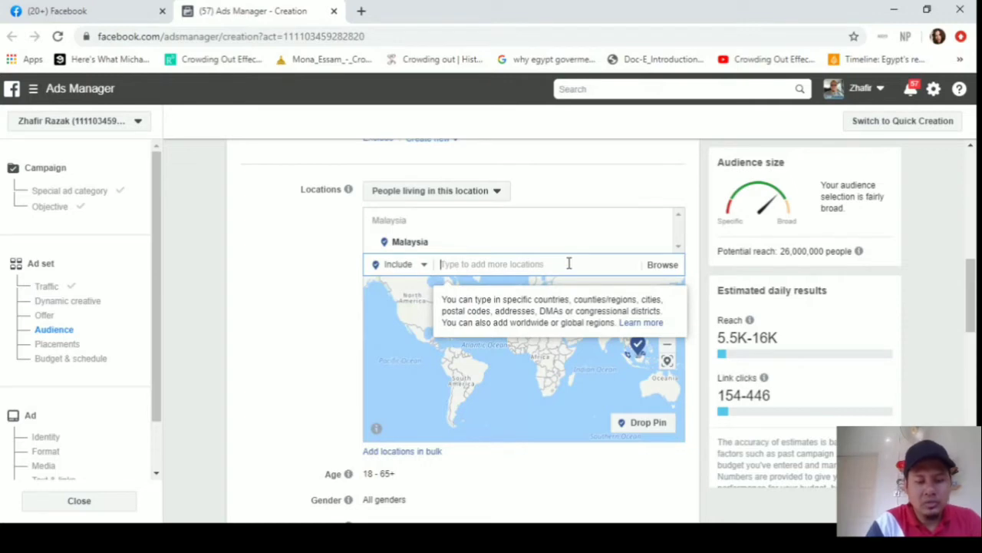
text(shah alam)
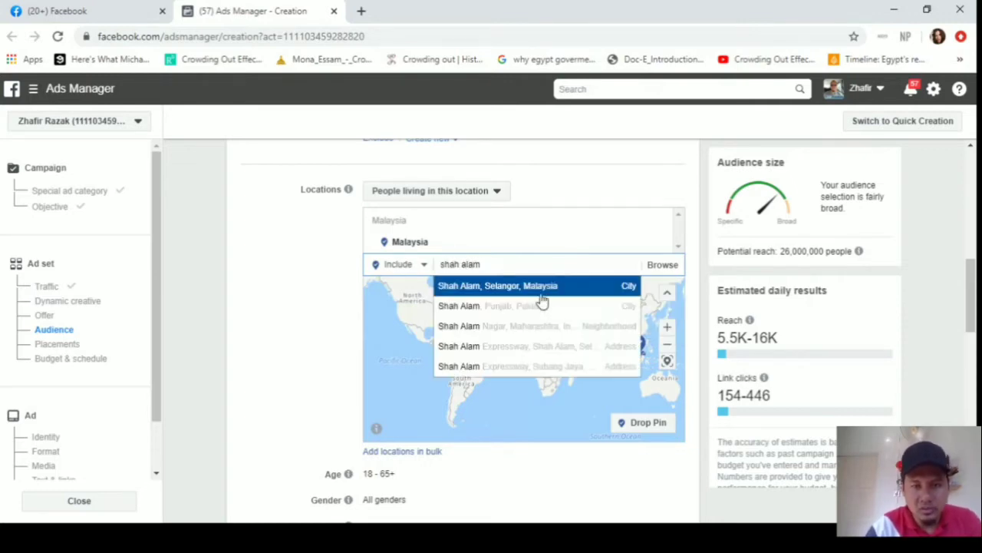
click(541, 292)
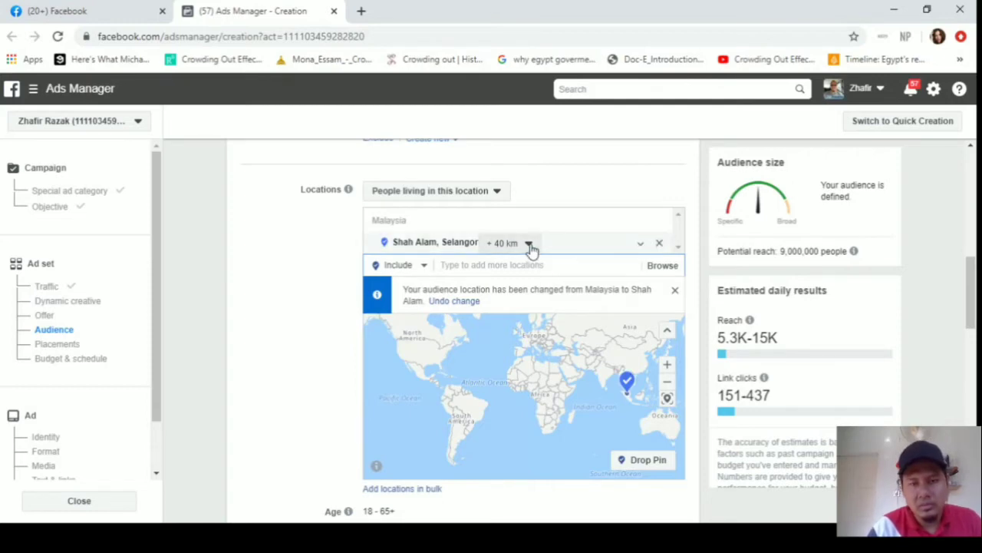
click(529, 245)
click(527, 266)
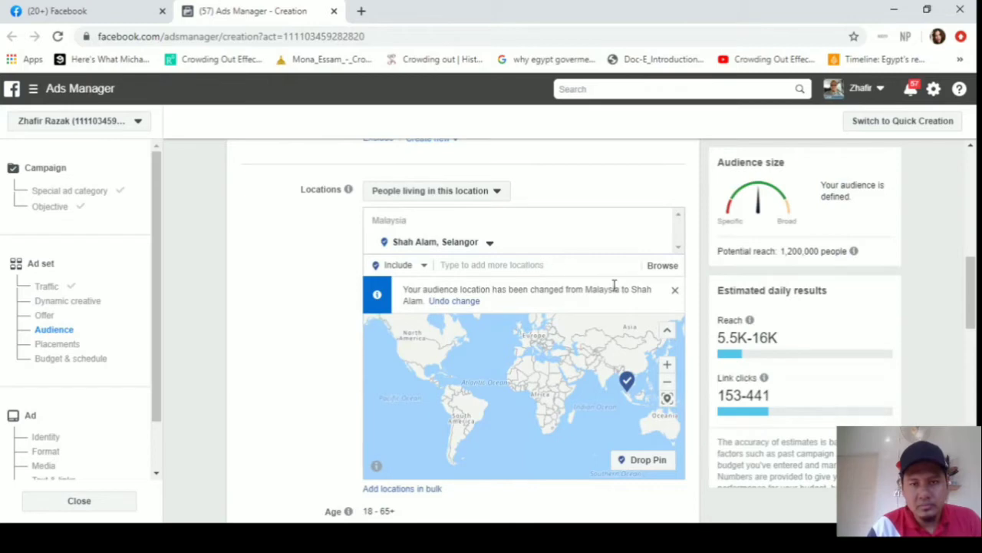
Set the audience's minimum age to 23
scroll(973, 284, down, 1)
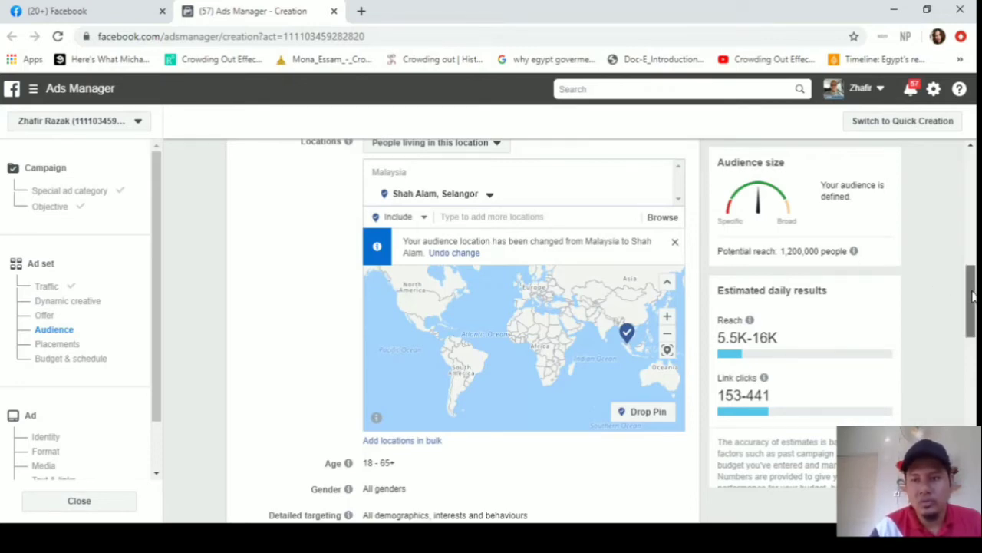
drag(972, 296, 973, 322)
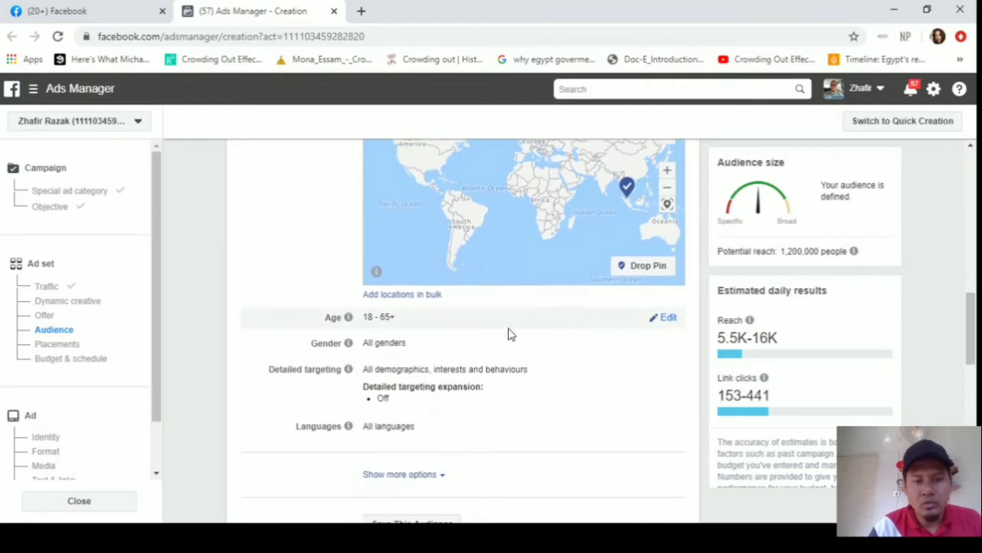
click(673, 321)
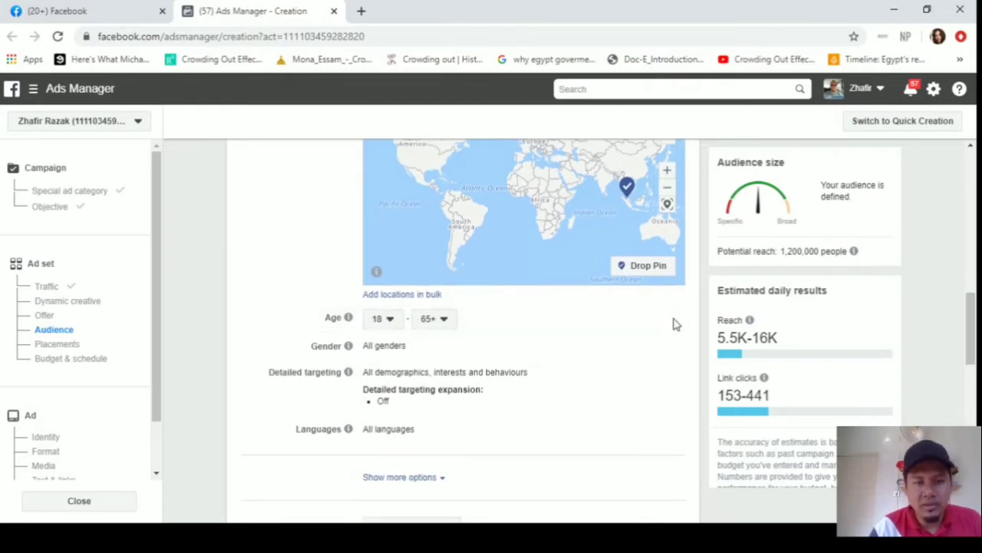
click(392, 320)
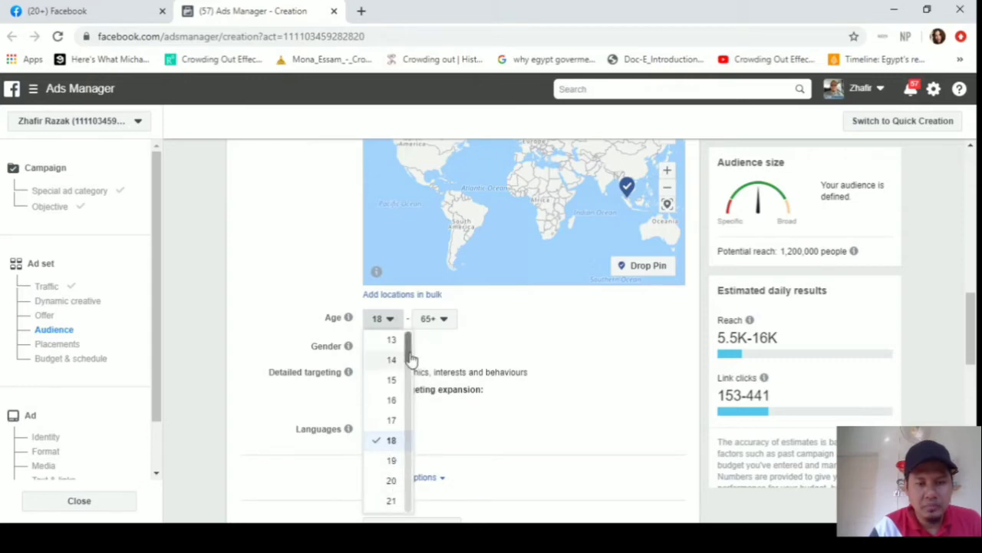
drag(408, 351, 410, 388)
click(393, 371)
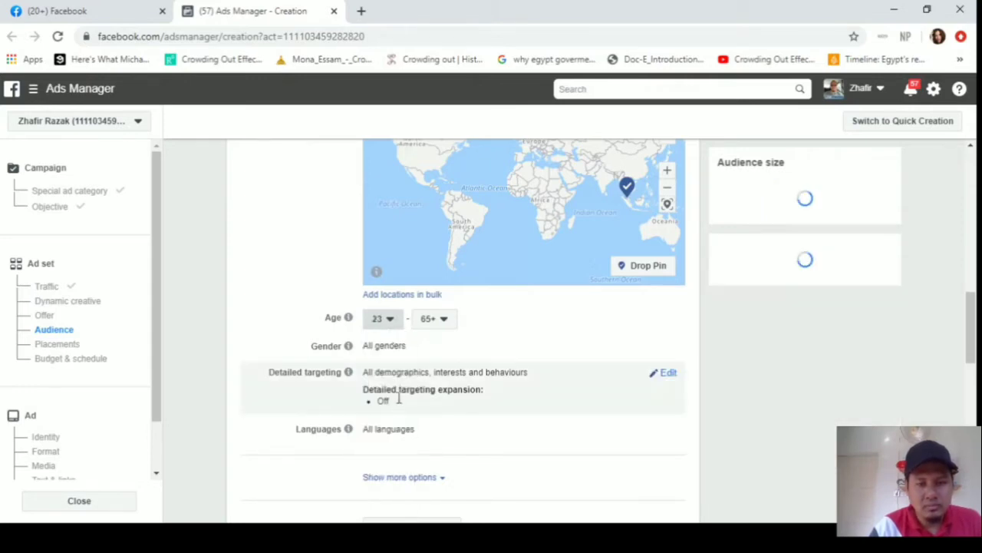
click(391, 322)
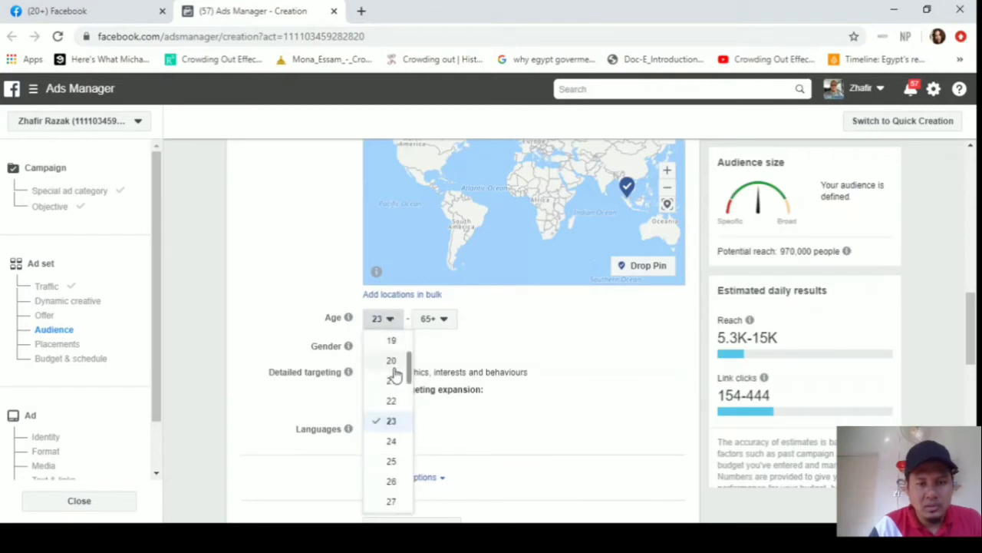
click(394, 424)
Set the audience's maximum age to 33 and limit the gender to women
click(446, 325)
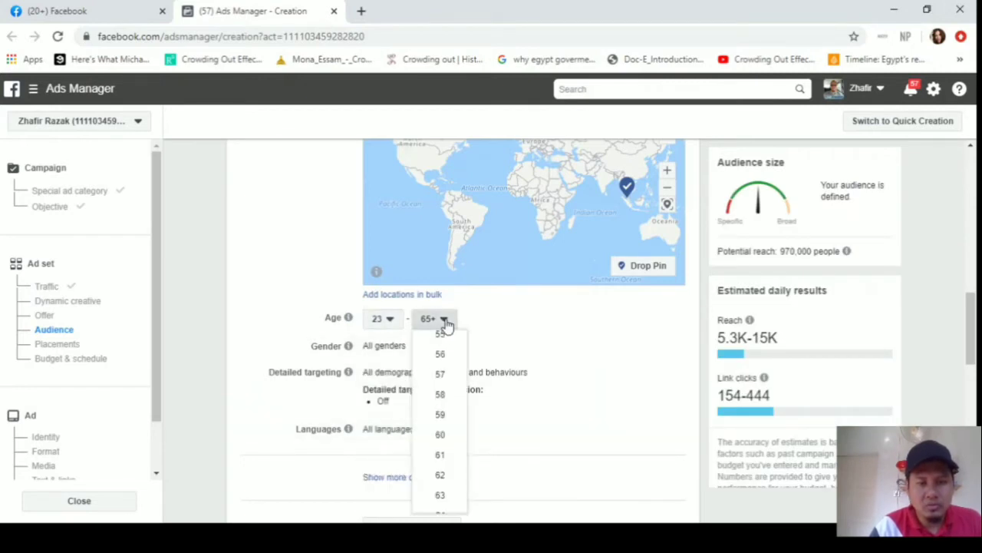
scroll(468, 393, up, 3)
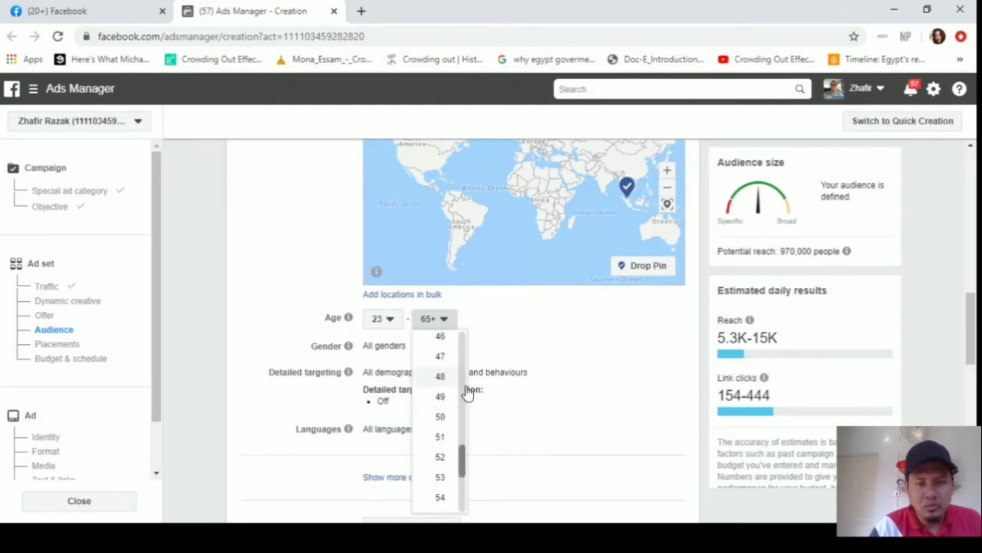
scroll(464, 391, up, 7)
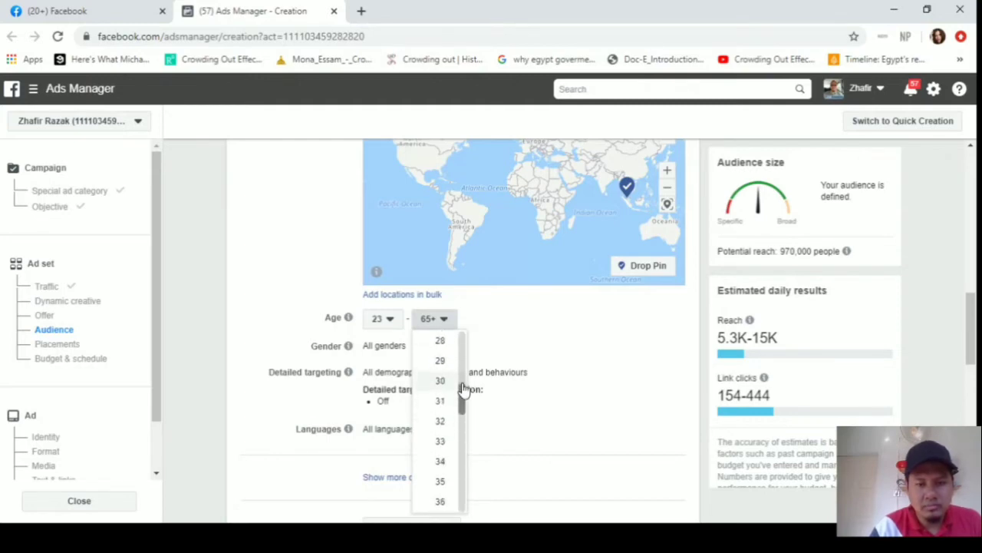
click(440, 442)
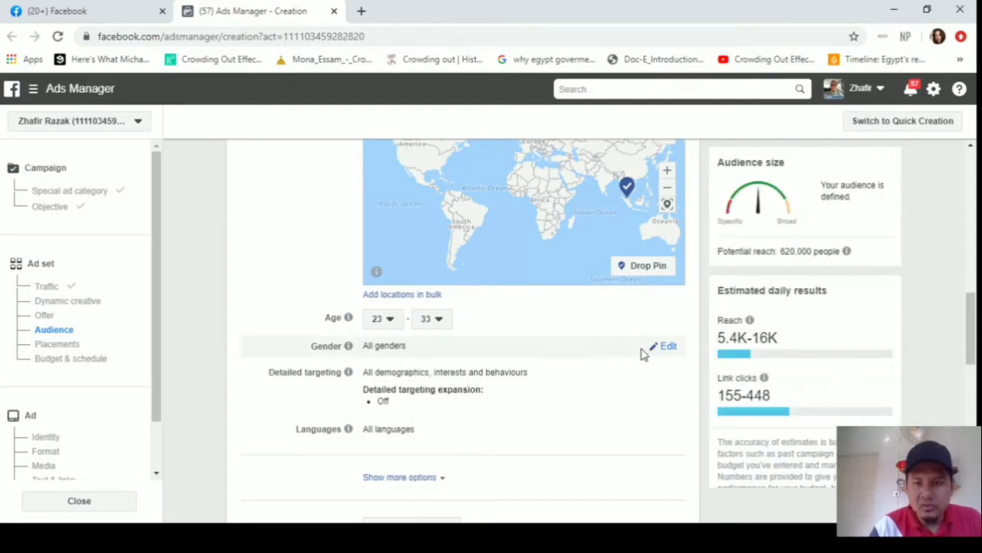
click(668, 348)
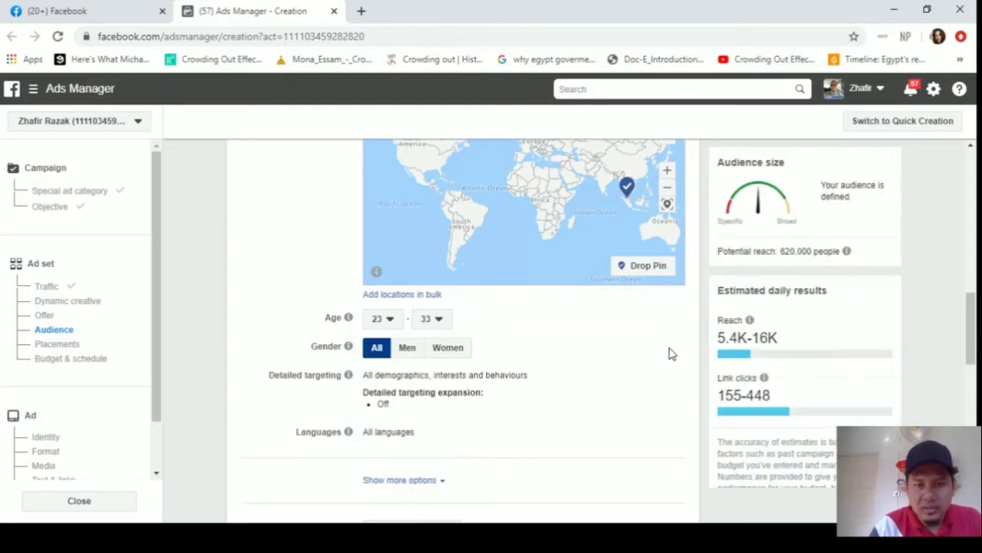
click(460, 350)
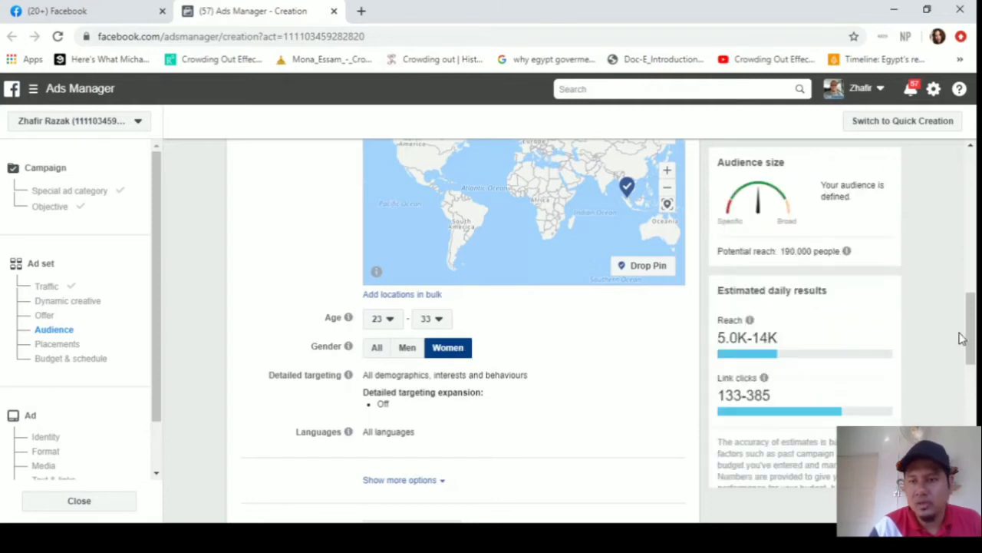
Add the interests Shopee and Lazada to the audience's detailed targeting
scroll(971, 323, down, 1)
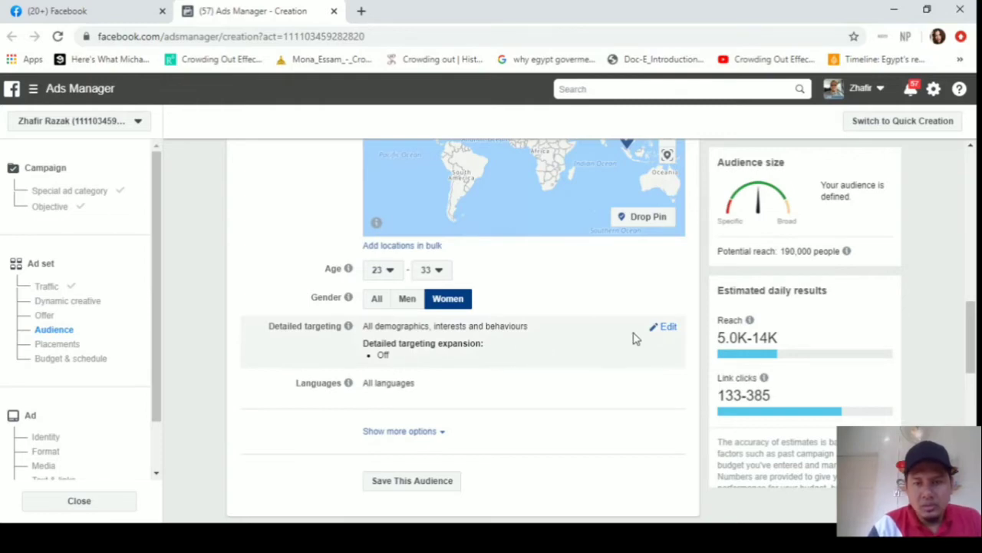
click(665, 328)
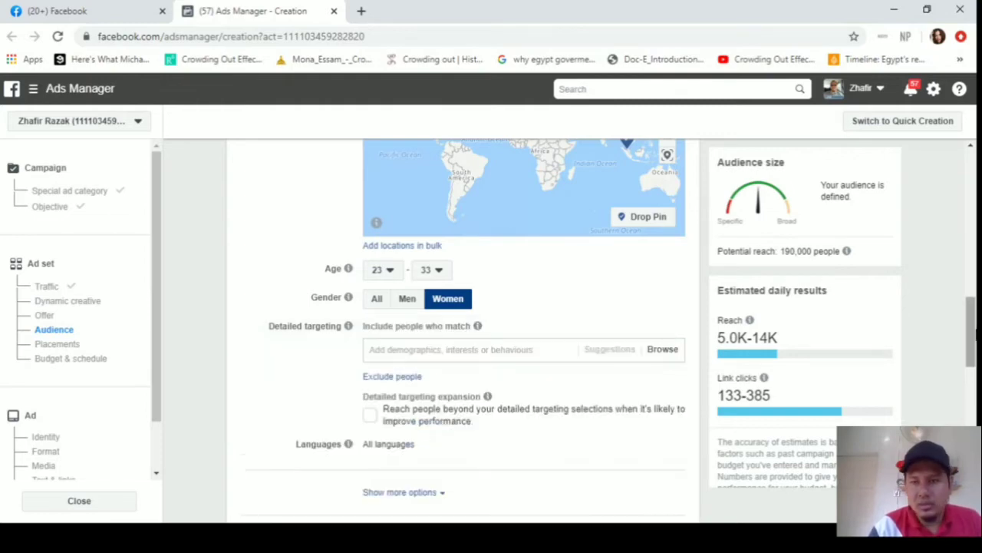
mouse_move(972, 322)
mouse_down()
mouse_move(972, 349)
mouse_move(973, 340)
mouse_up()
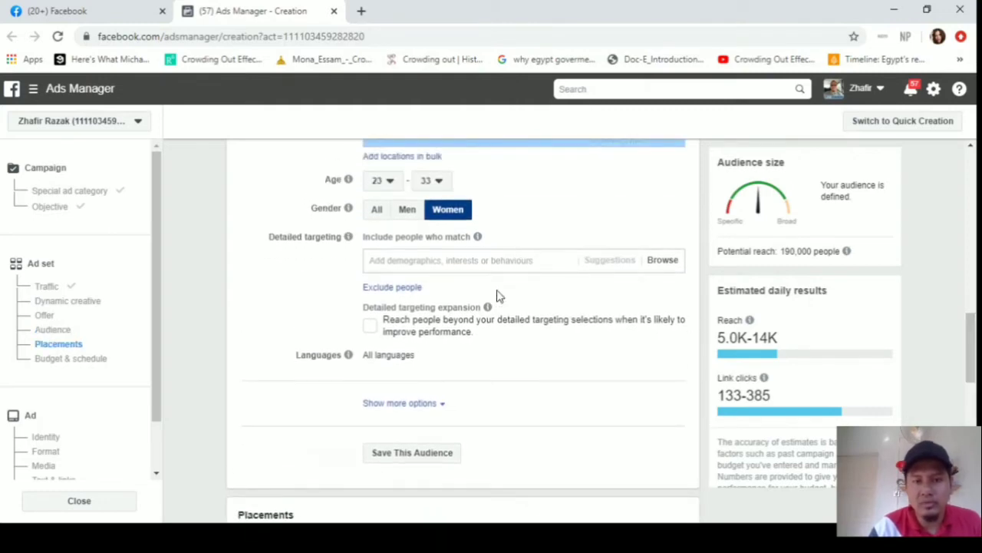
click(420, 264)
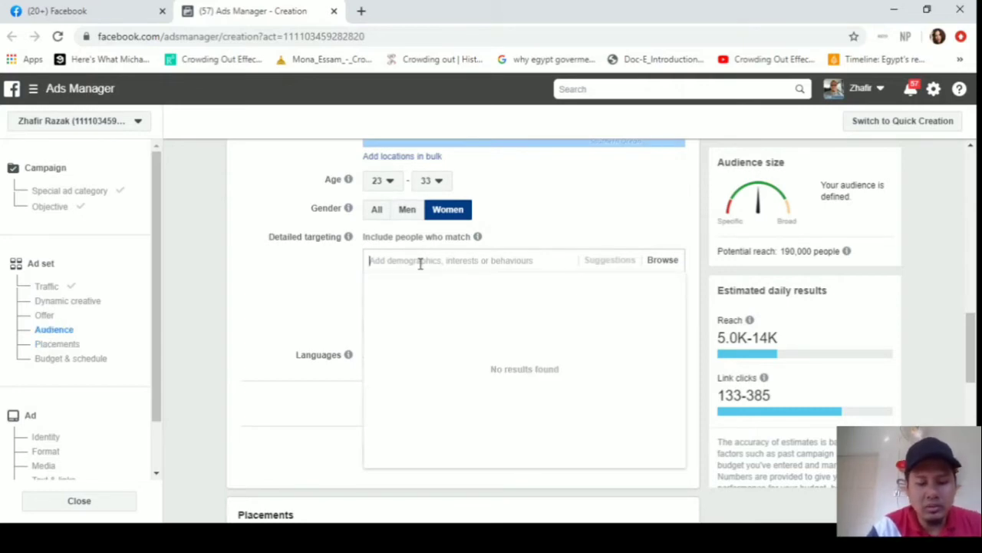
text(shopee)
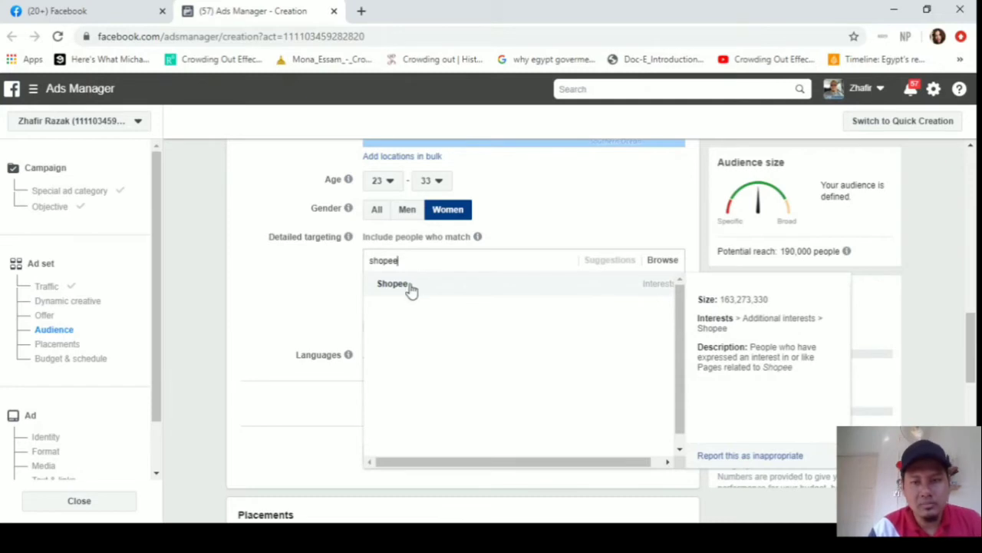
click(410, 288)
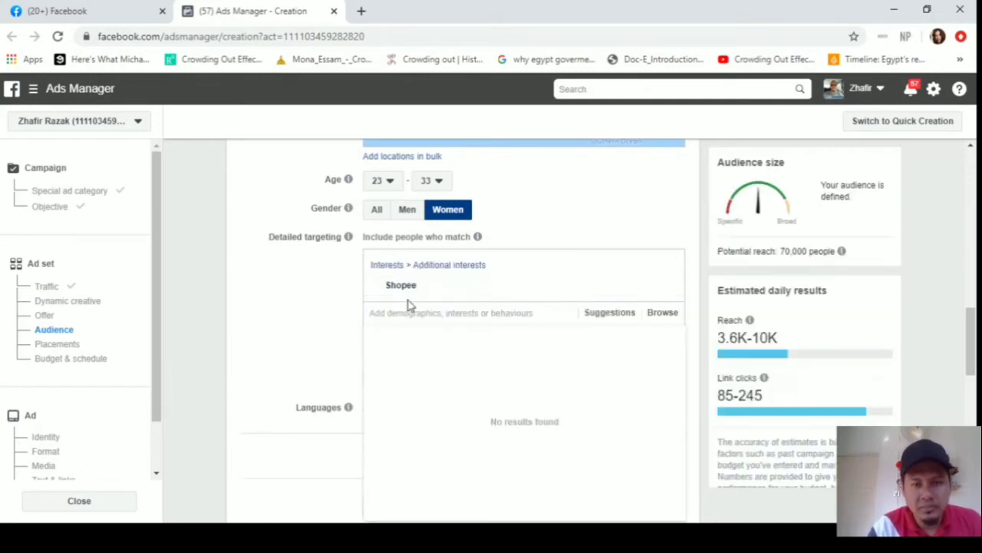
text(lazada)
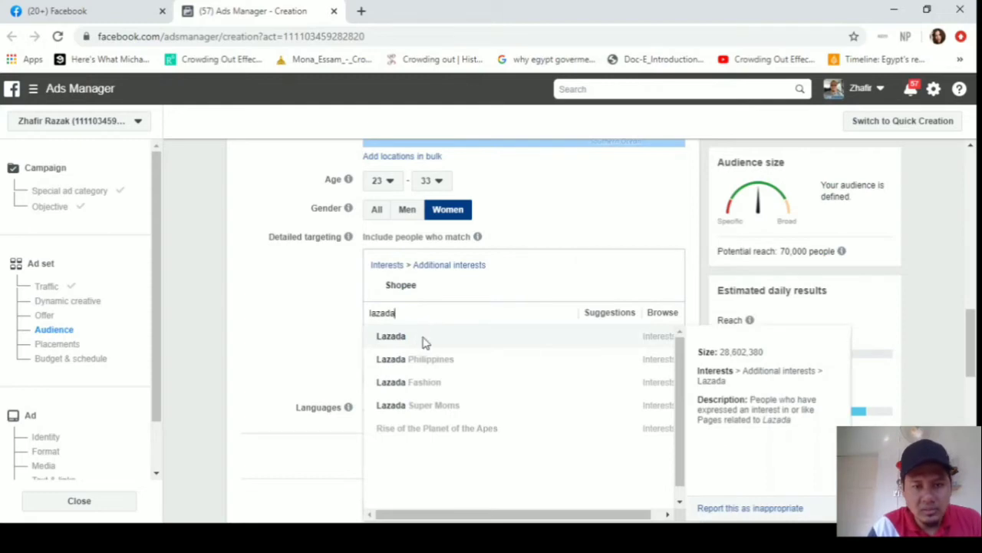
click(424, 340)
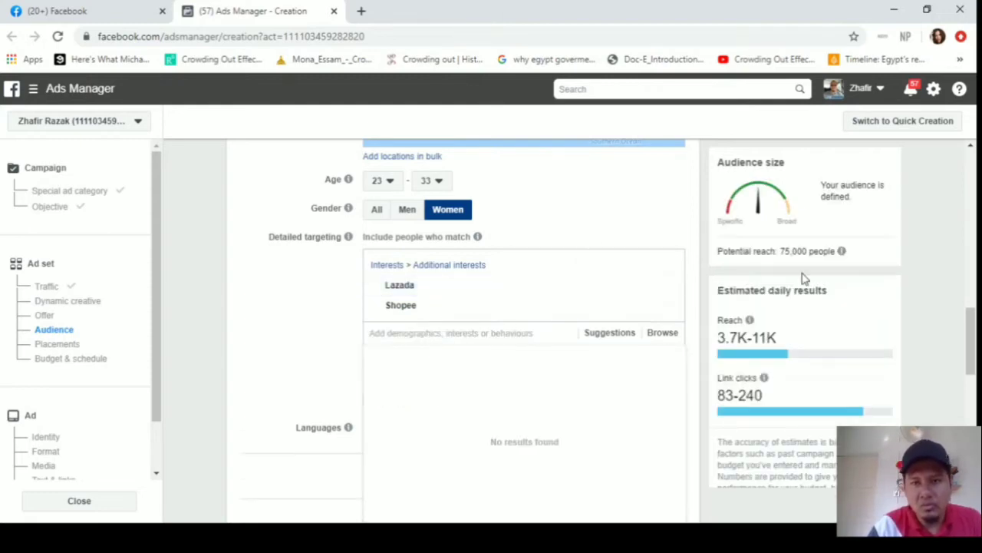
click(969, 326)
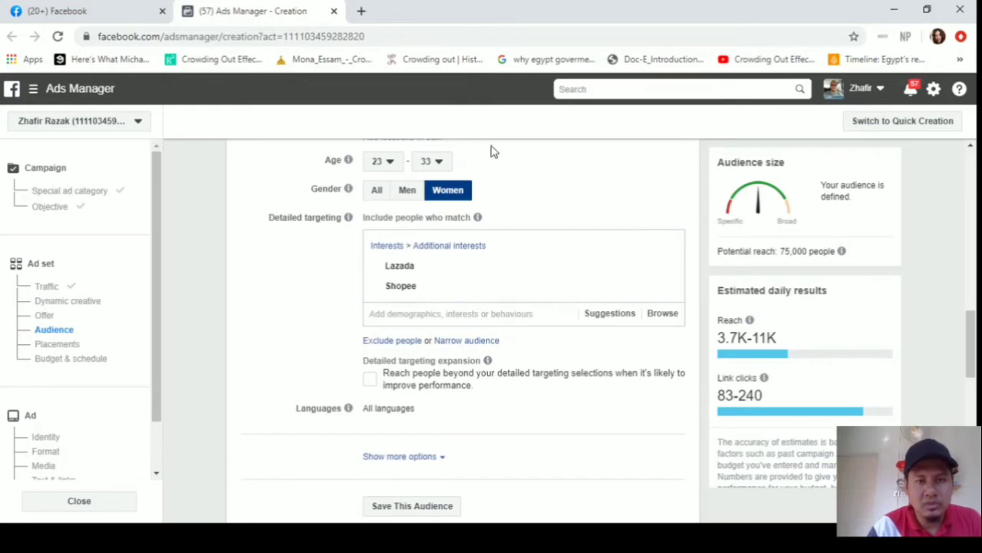
Restrict the audience's languages to English (All) and Malay
drag(969, 333, 971, 361)
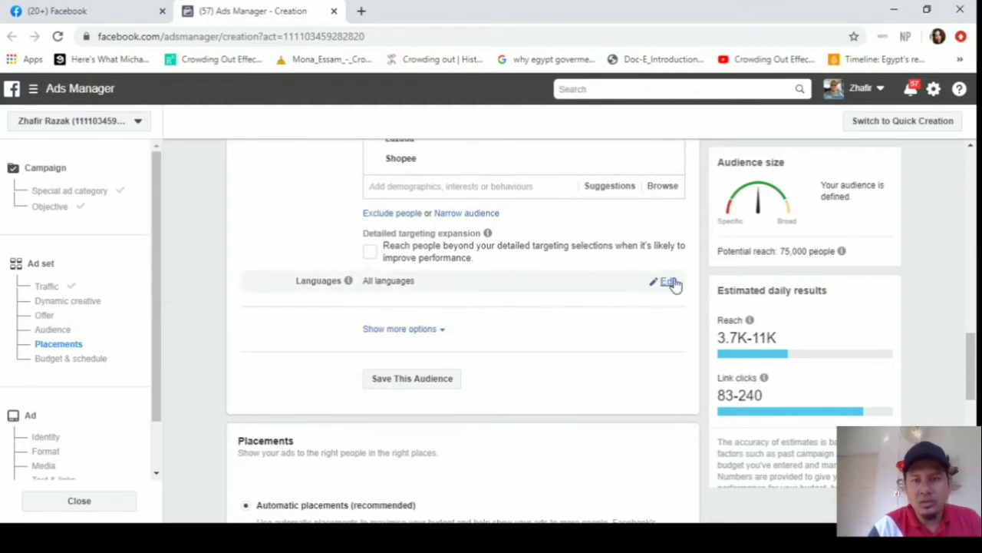
click(674, 282)
click(496, 283)
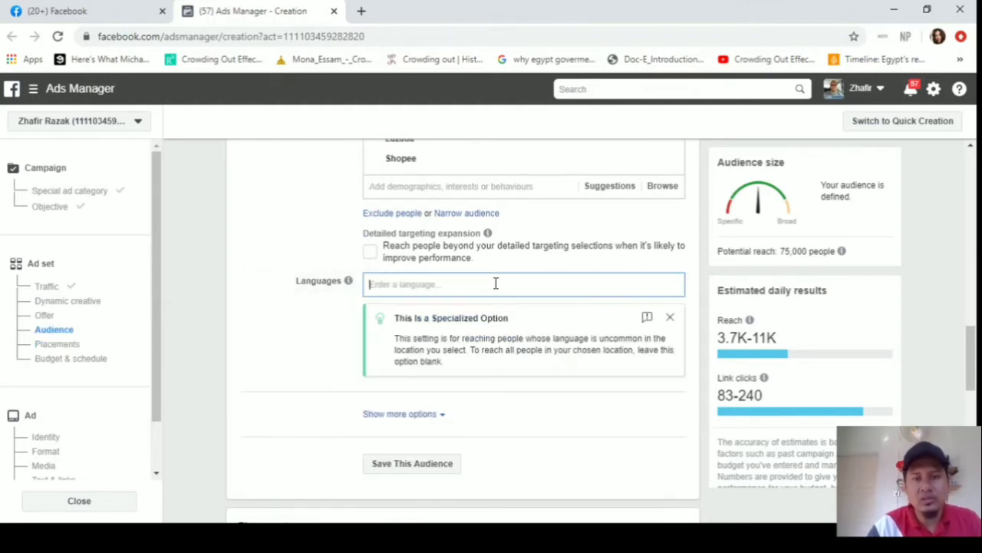
text(english)
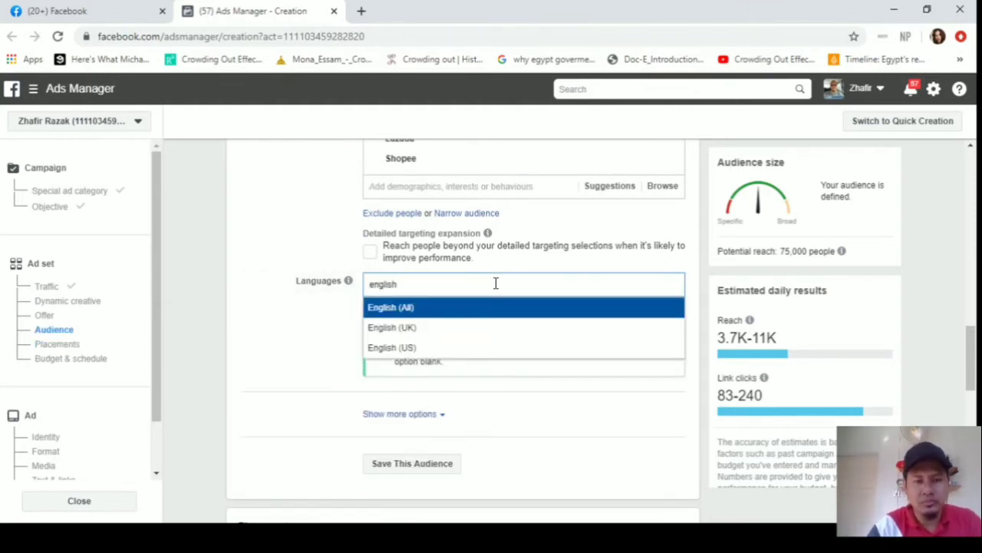
click(447, 310)
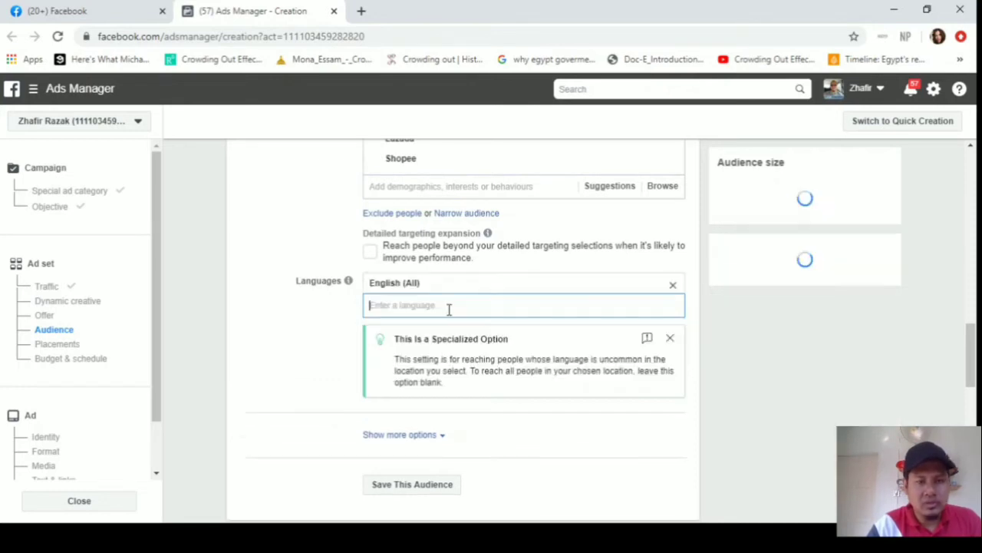
text(malay)
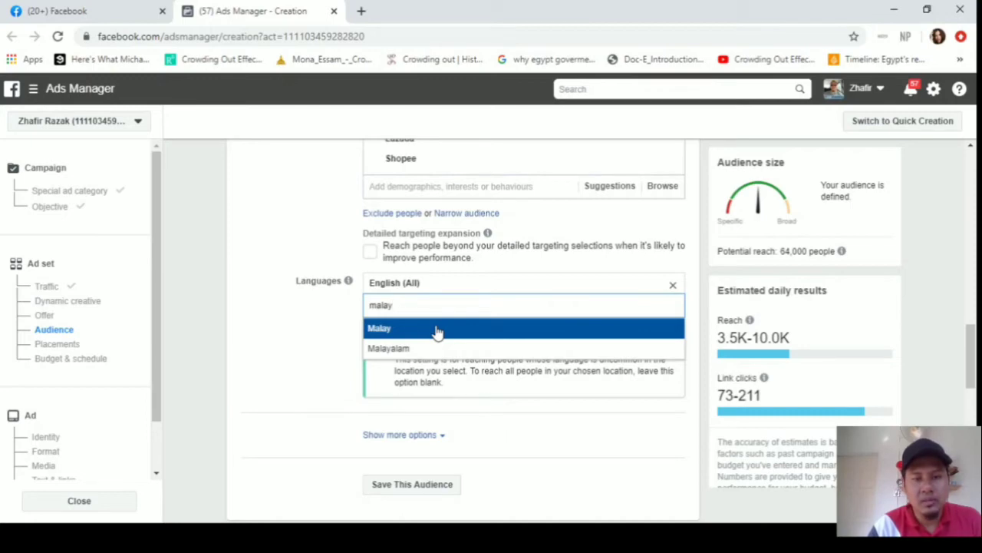
click(436, 330)
Switch the ad set to manual placements and limit the devices to mobile only
scroll(664, 295, down, 3)
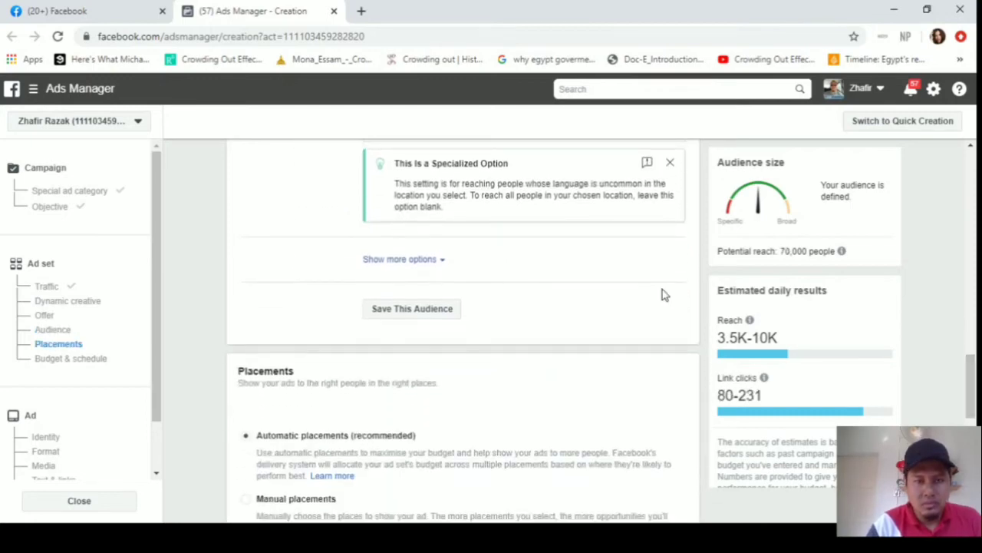
scroll(945, 377, down, 3)
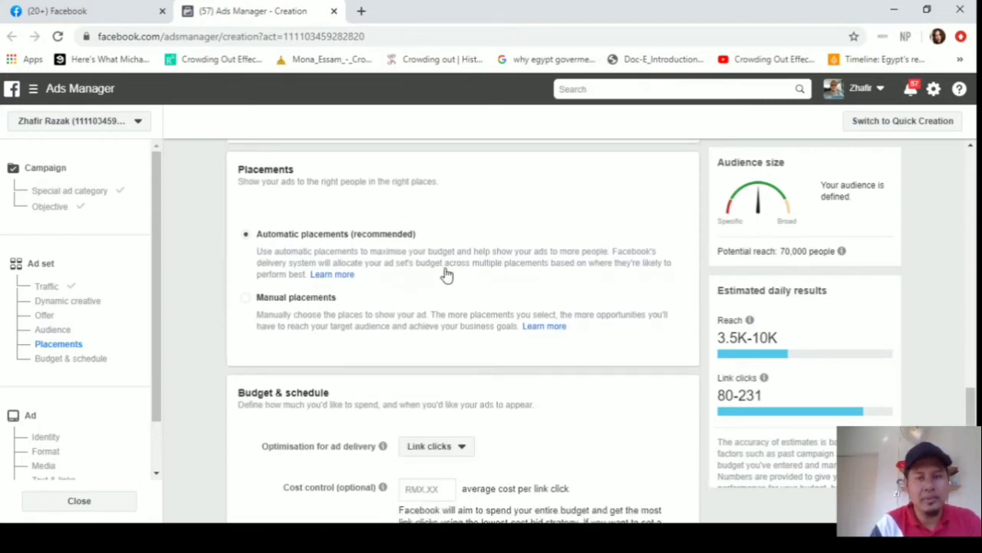
click(247, 301)
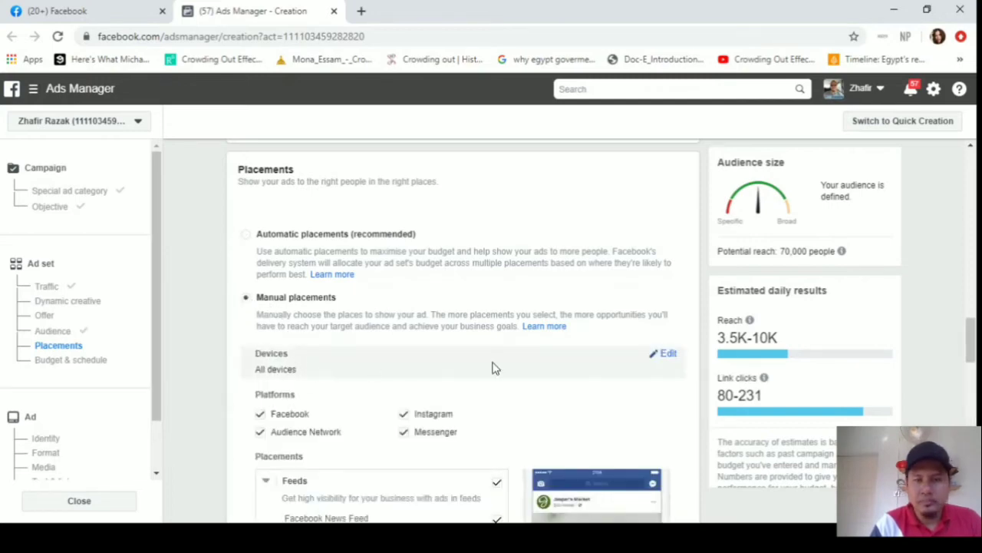
click(667, 354)
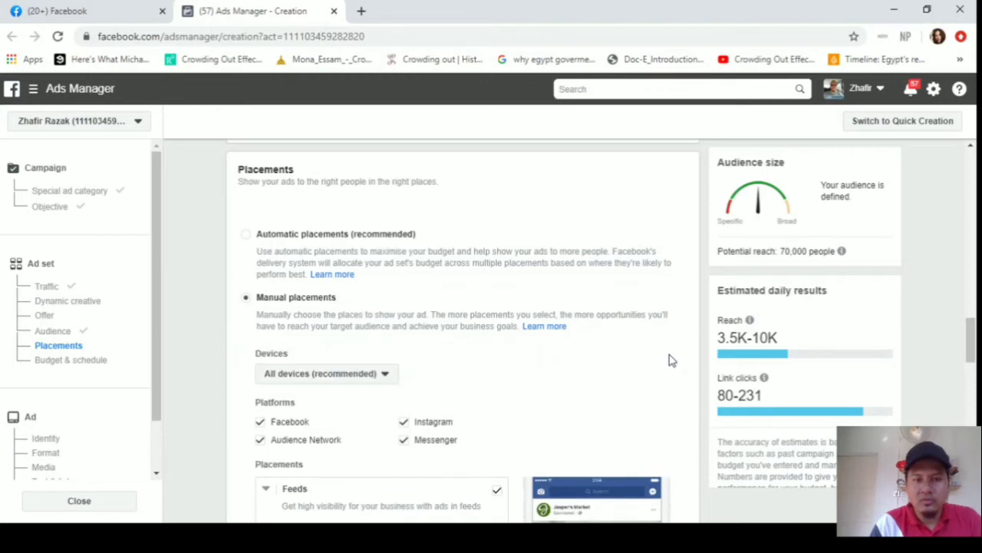
click(370, 380)
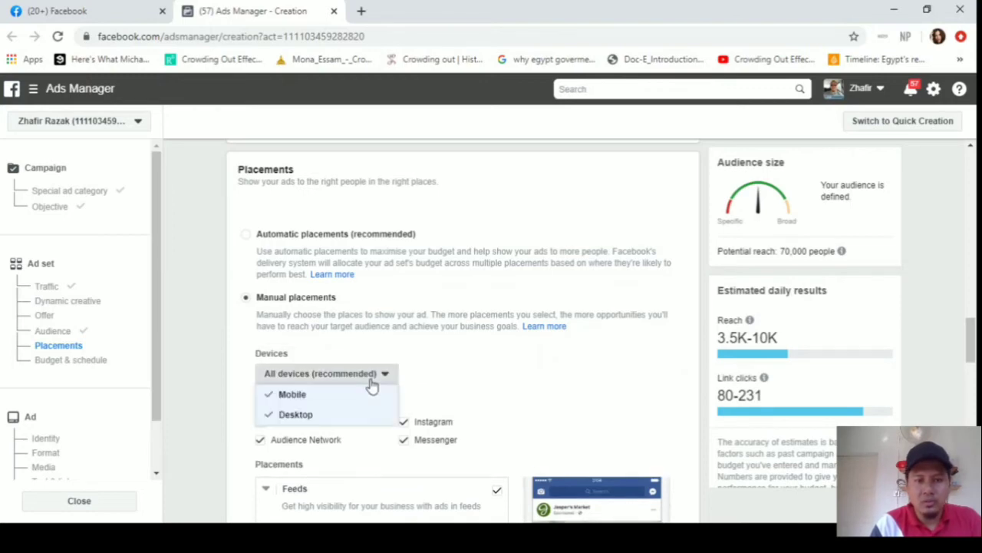
click(298, 418)
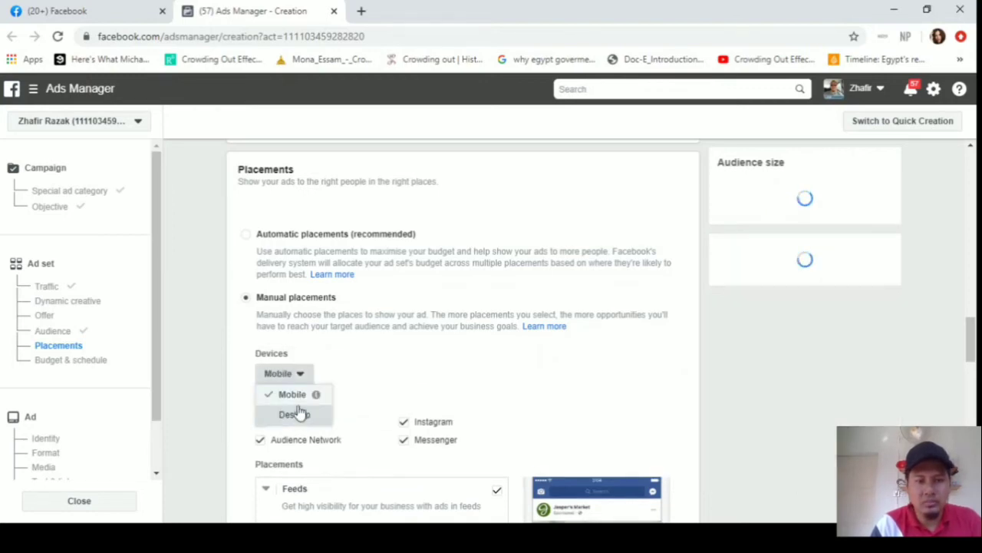
click(224, 380)
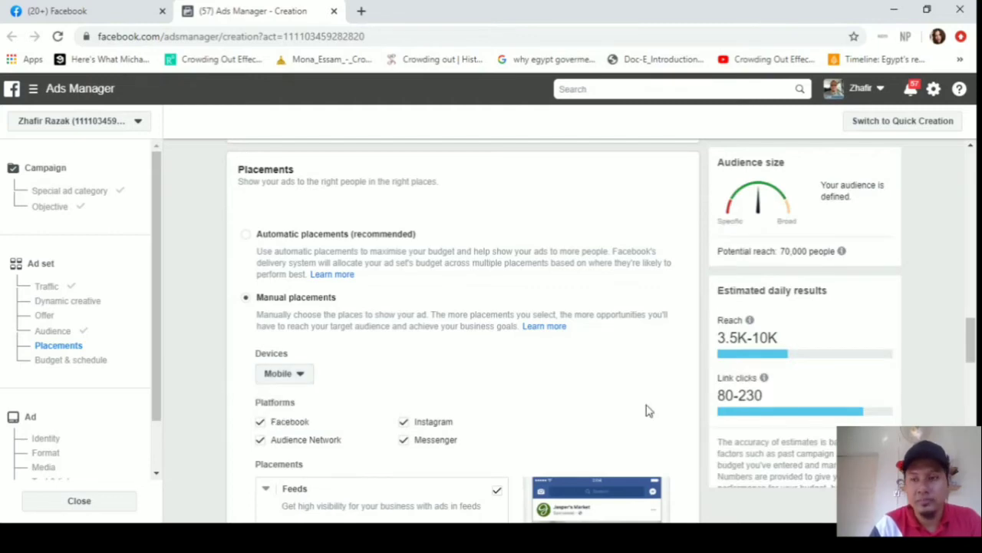
Remove Instagram, Messenger and Audience Network from the platforms, leaving only Facebook for the ad set
drag(971, 331, 972, 351)
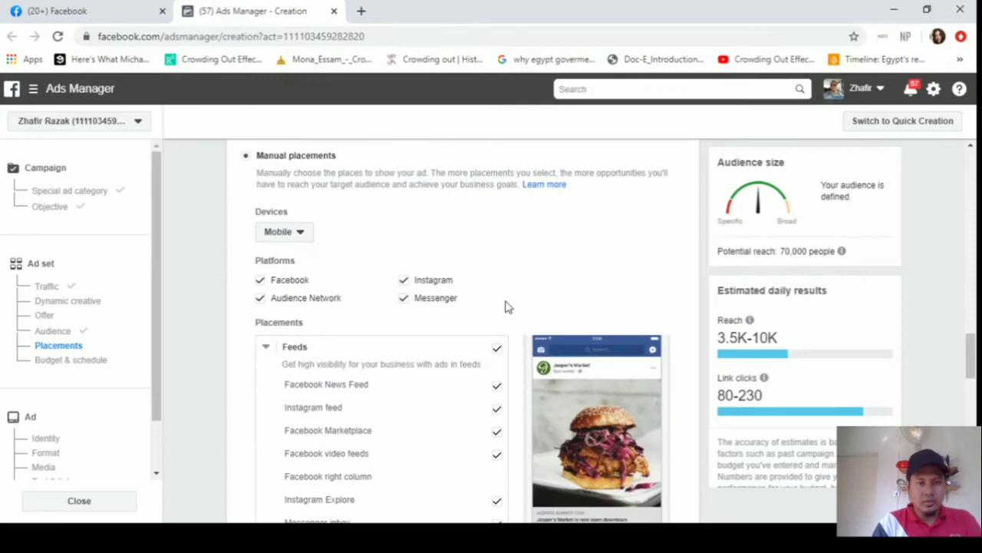
click(404, 280)
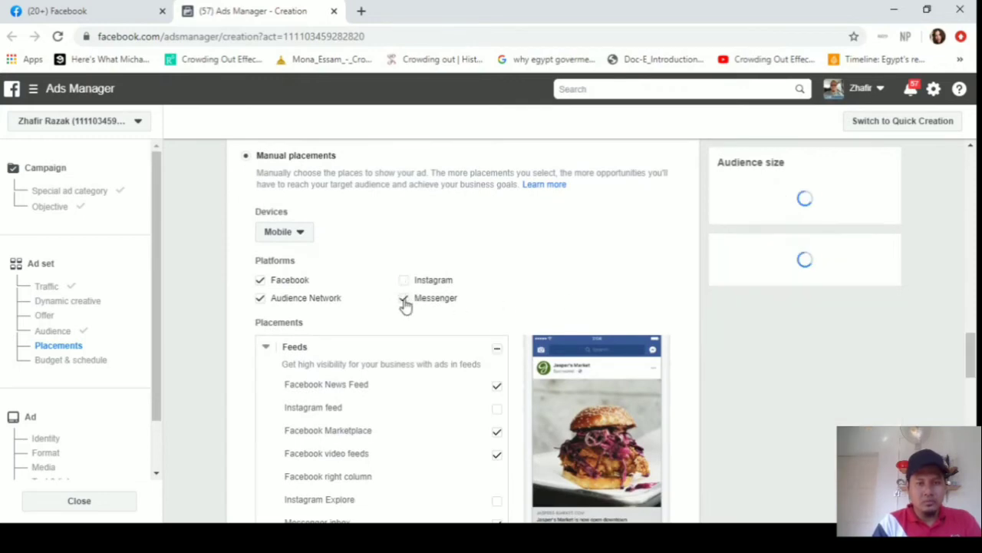
click(404, 299)
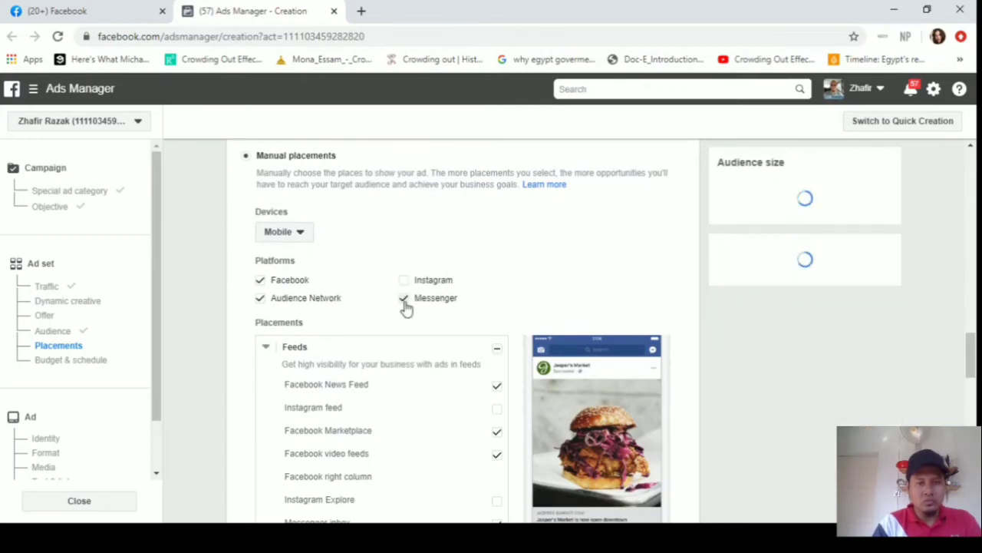
click(260, 301)
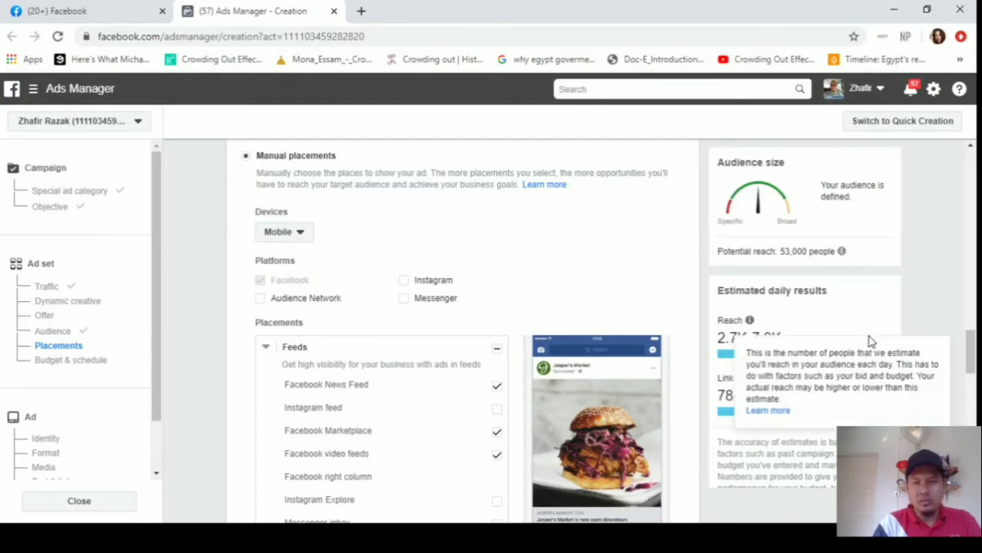
Exclude the Facebook Marketplace, Facebook video feeds and Facebook Stories placements
scroll(572, 282, down, 3)
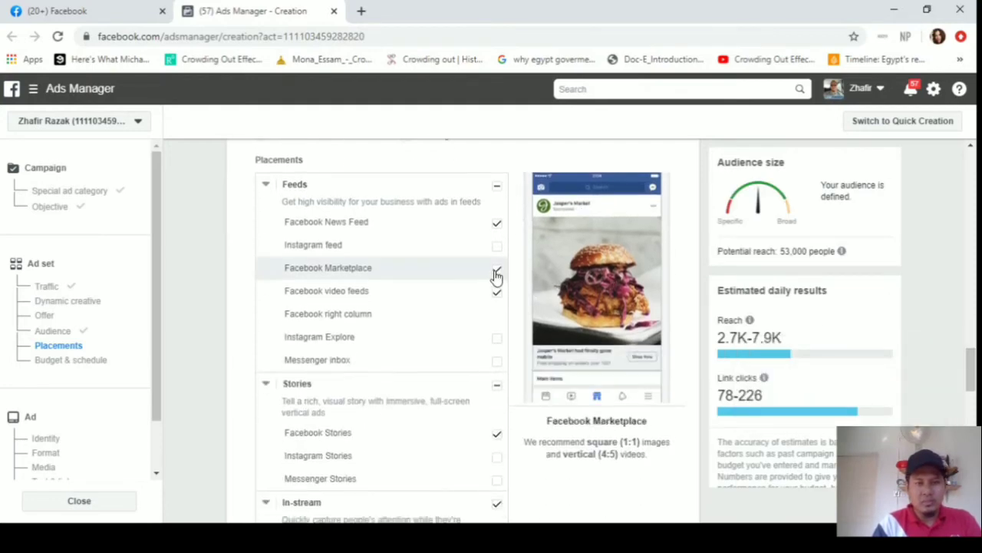
click(497, 269)
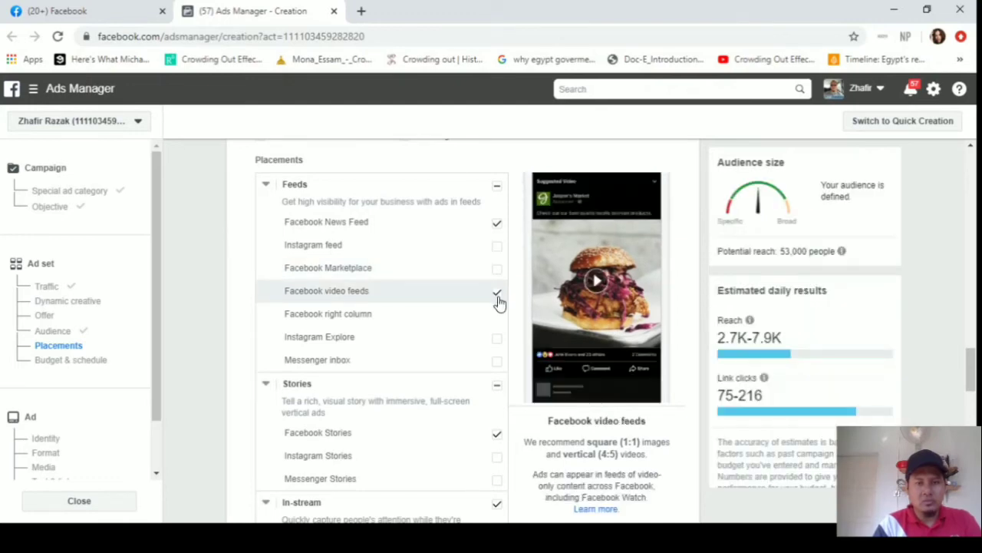
click(496, 294)
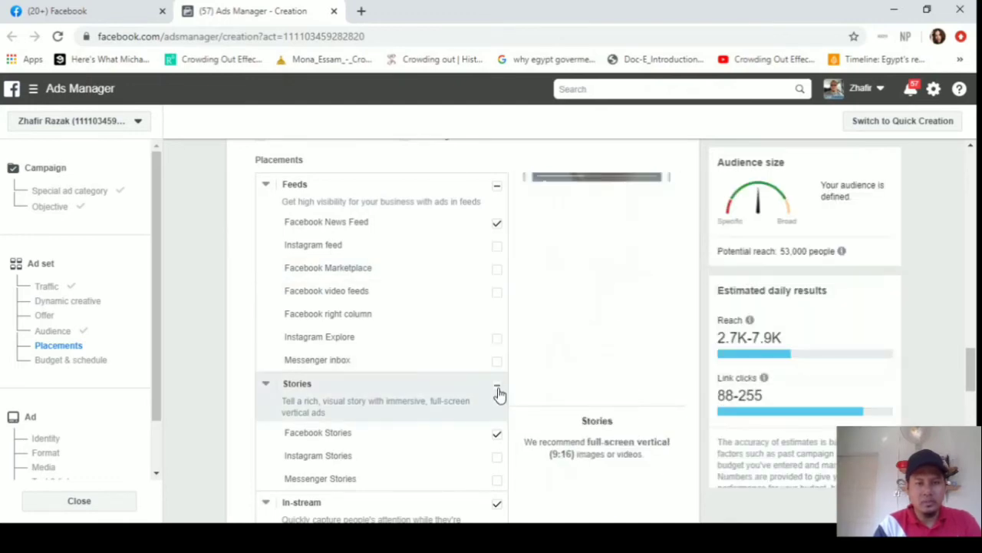
click(497, 436)
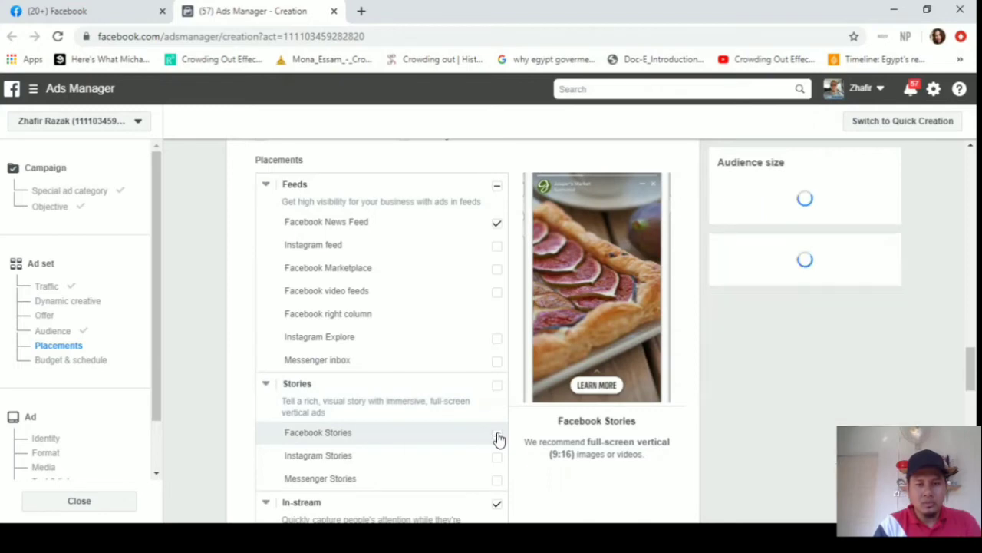
Exclude the In-stream, Search and In-article placement groups from the ad set
scroll(207, 441, down, 3)
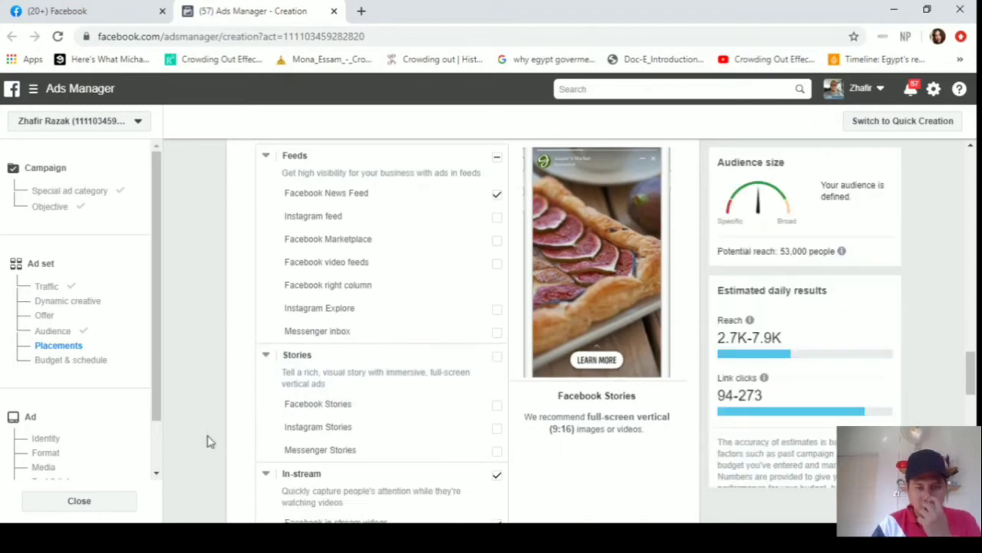
scroll(207, 441, down, 1)
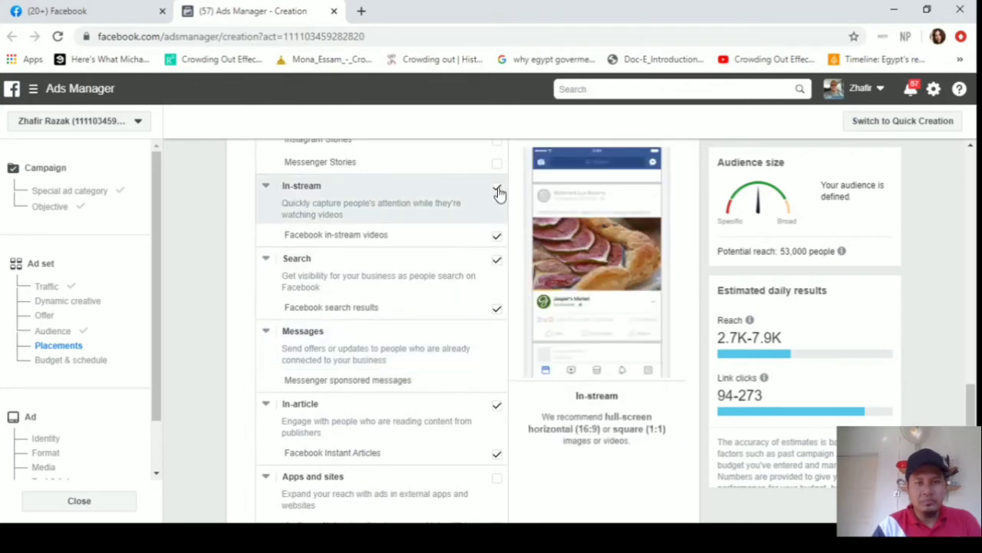
click(497, 188)
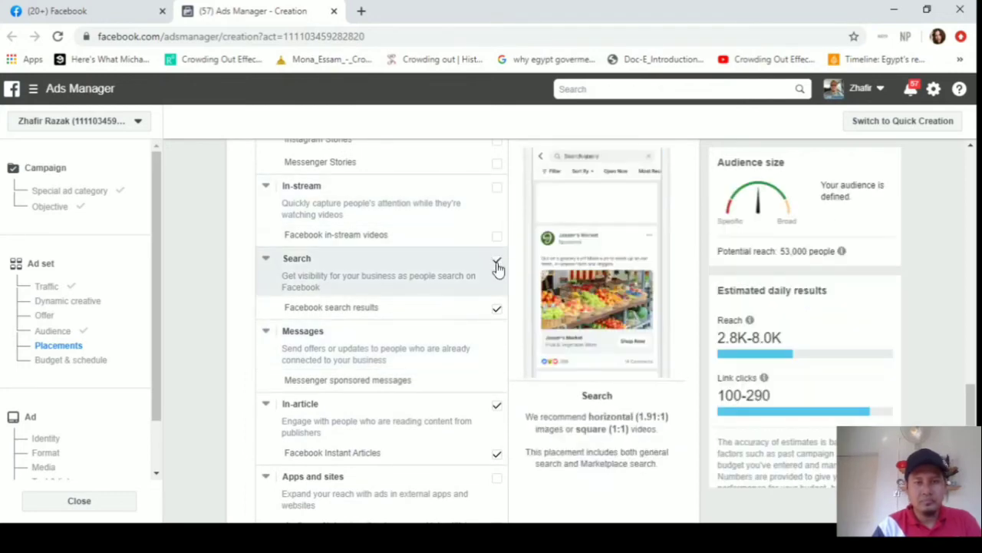
click(495, 261)
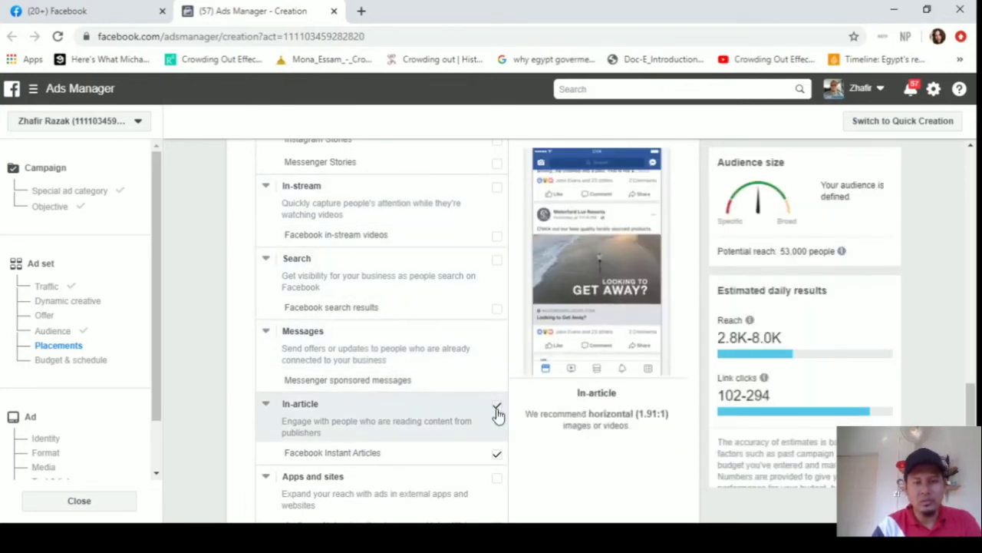
click(495, 408)
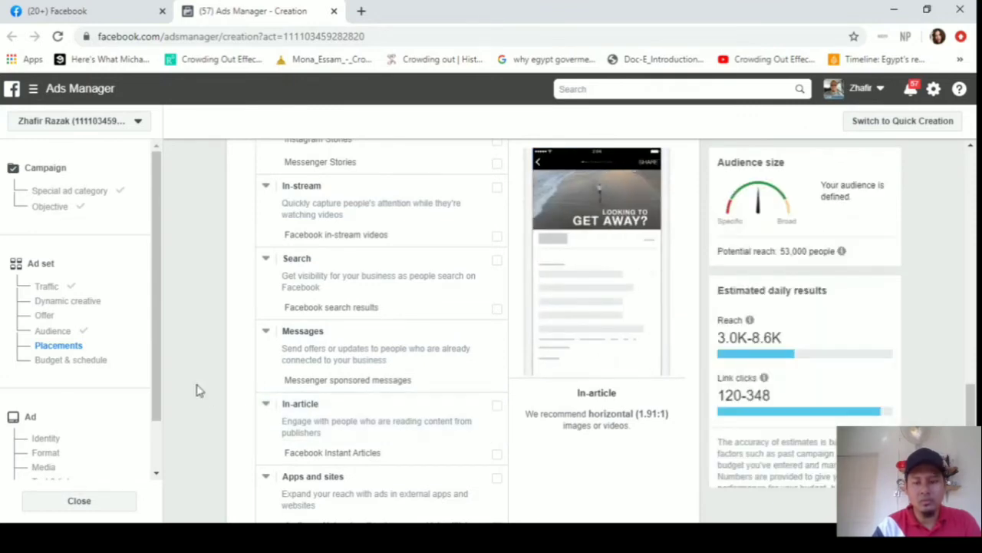
Optimise ad delivery for Link clicks and set the ad set's daily budget to RM20.00
scroll(197, 392, down, 2)
scroll(197, 391, down, 3)
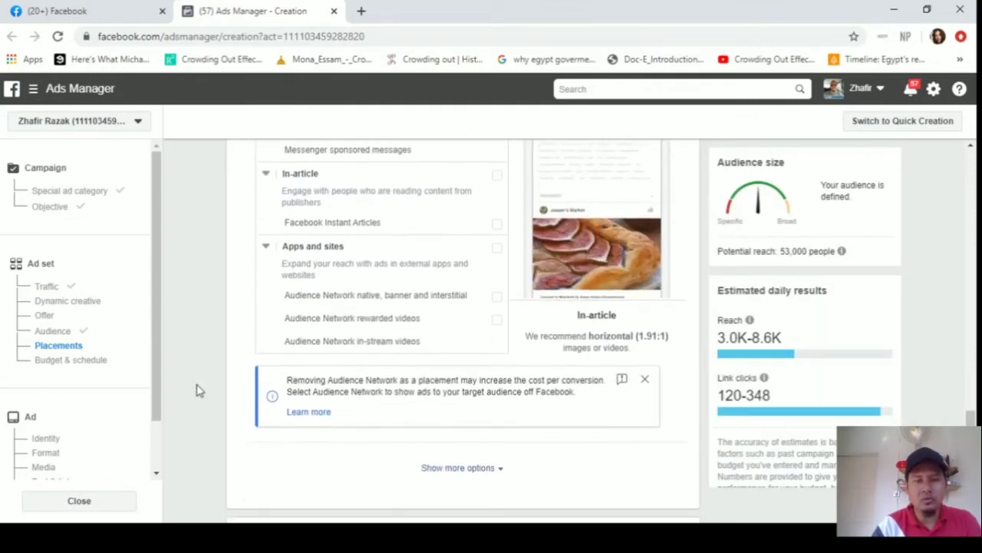
scroll(197, 391, down, 3)
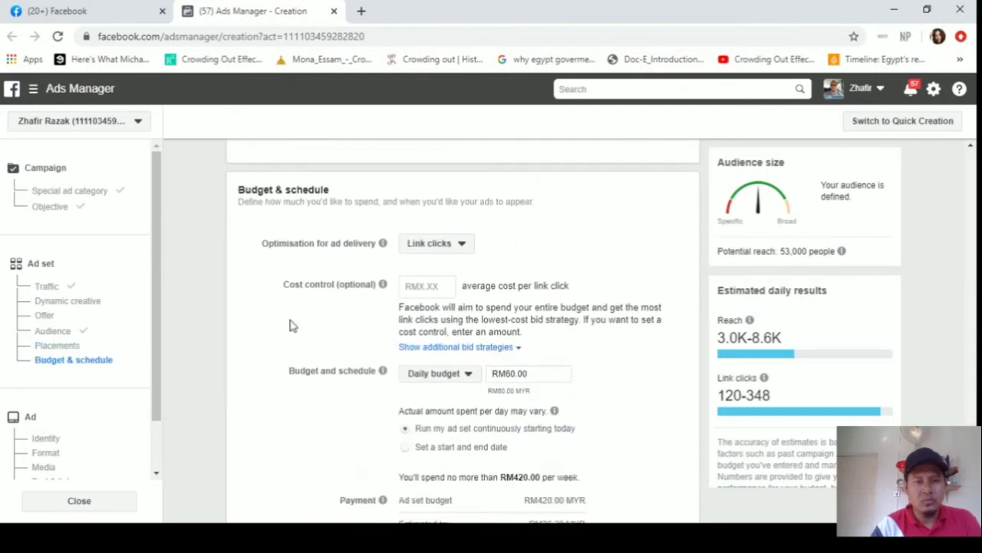
click(467, 249)
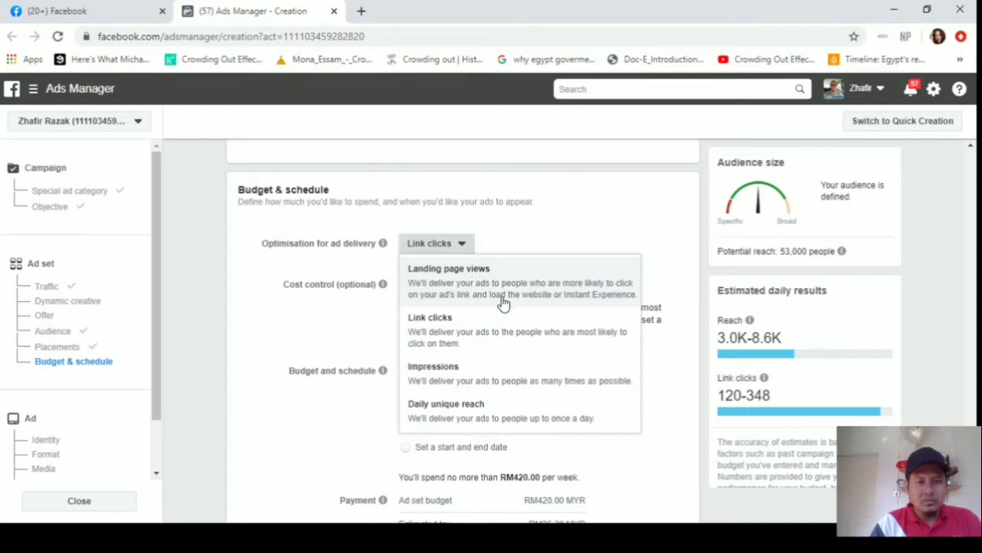
click(454, 338)
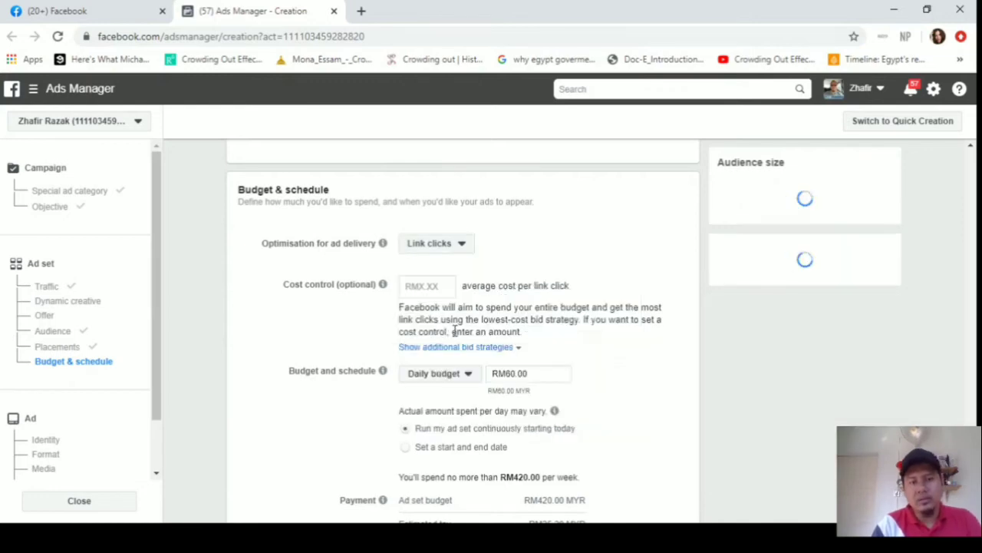
click(513, 373)
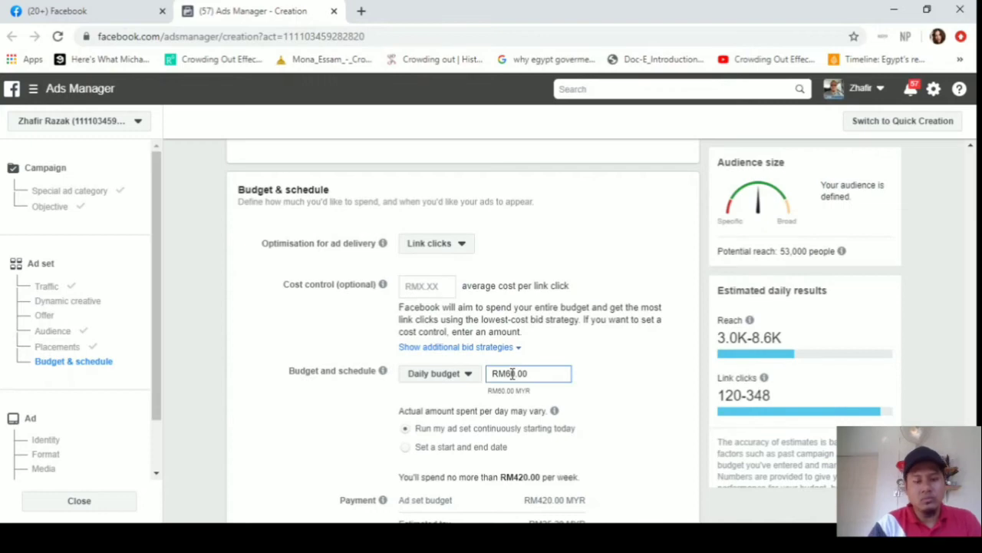
click(453, 376)
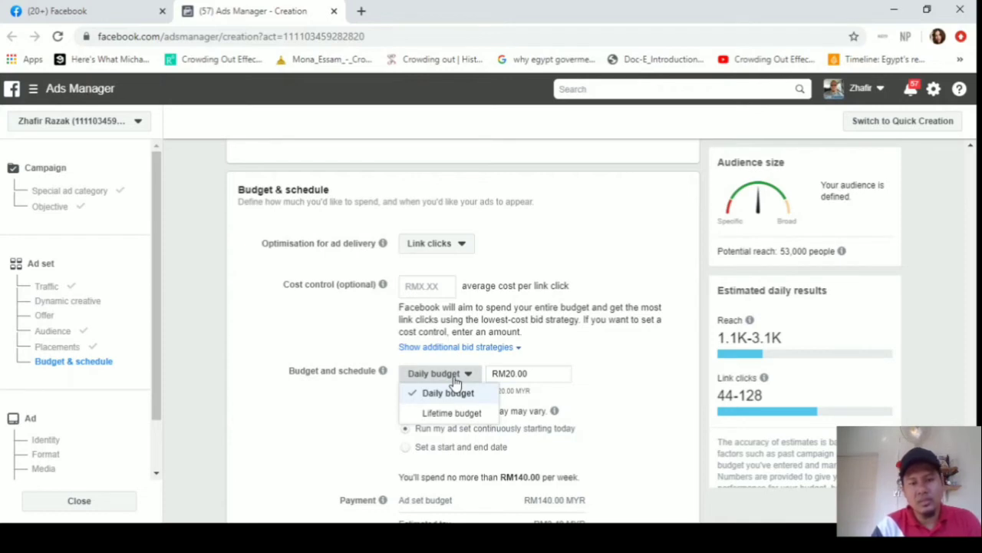
click(340, 412)
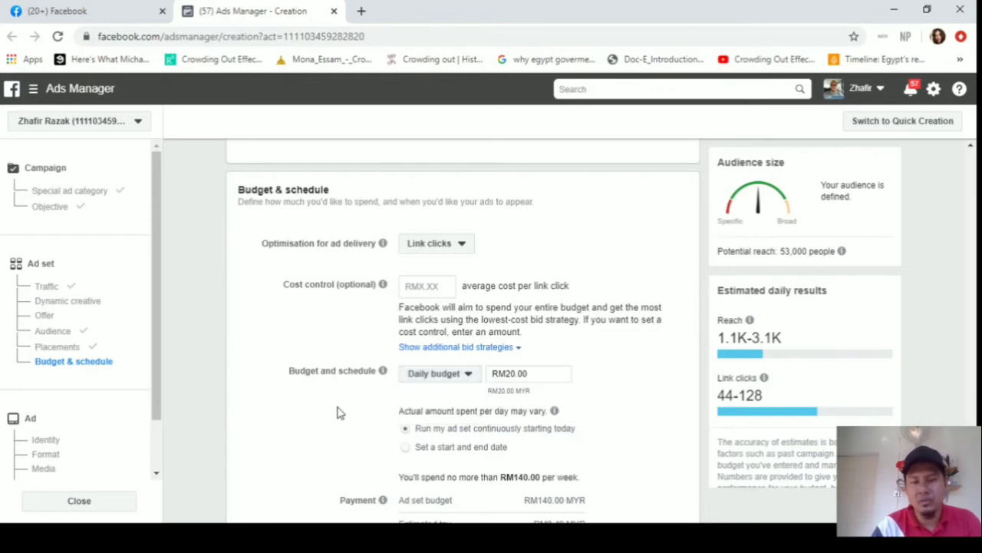
Set the ad set's charging method to Link Click (CPC) and continue to the ad setup
scroll(464, 331, down, 1)
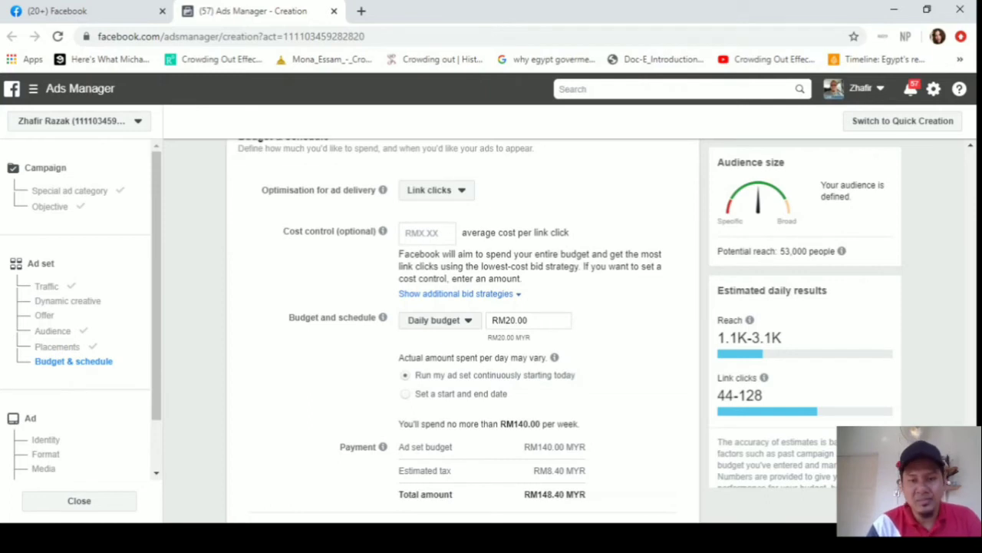
scroll(465, 332, down, 1)
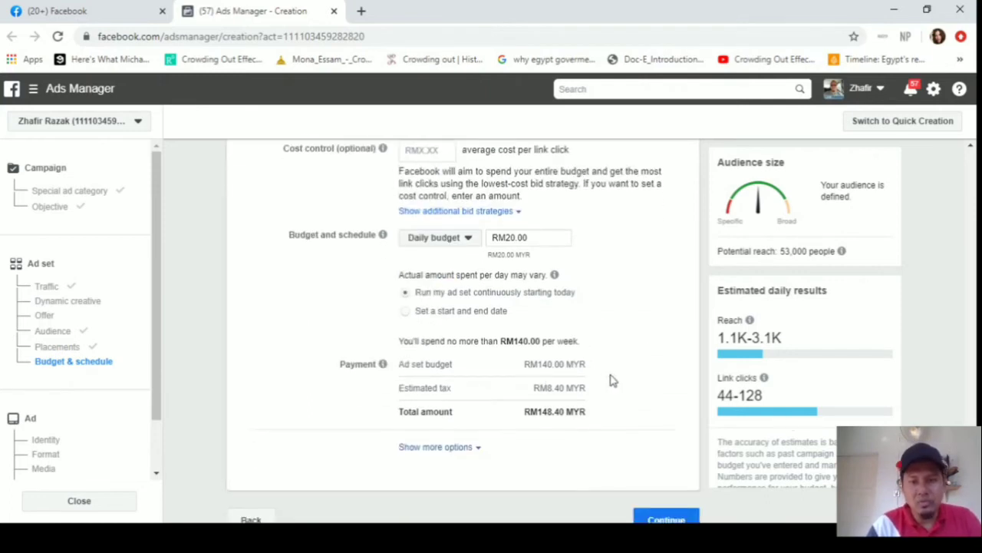
click(472, 448)
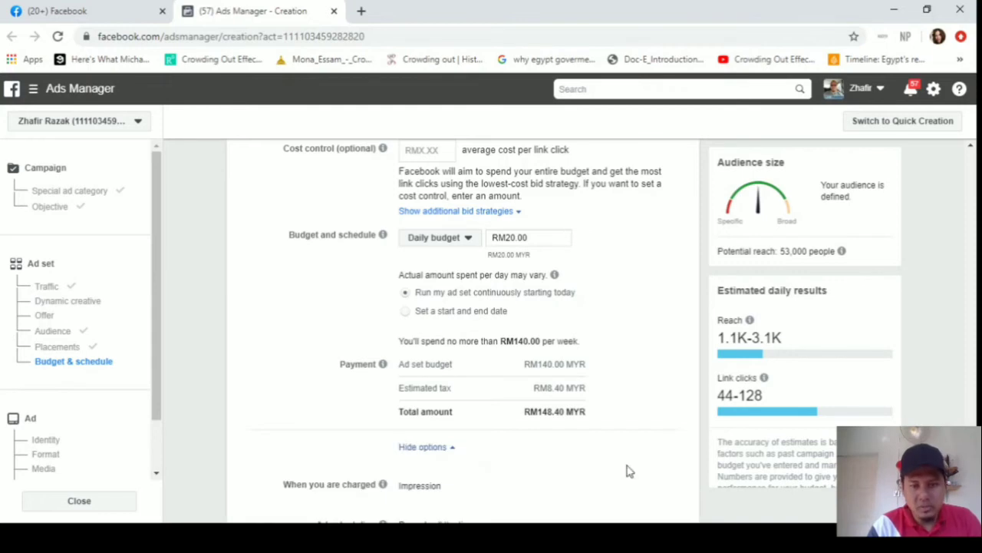
scroll(636, 389, down, 1)
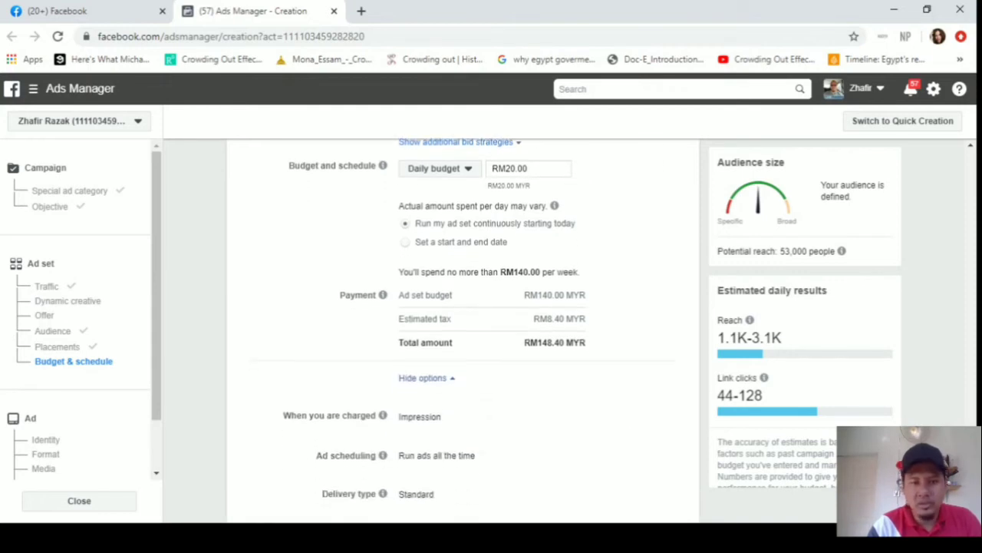
click(427, 378)
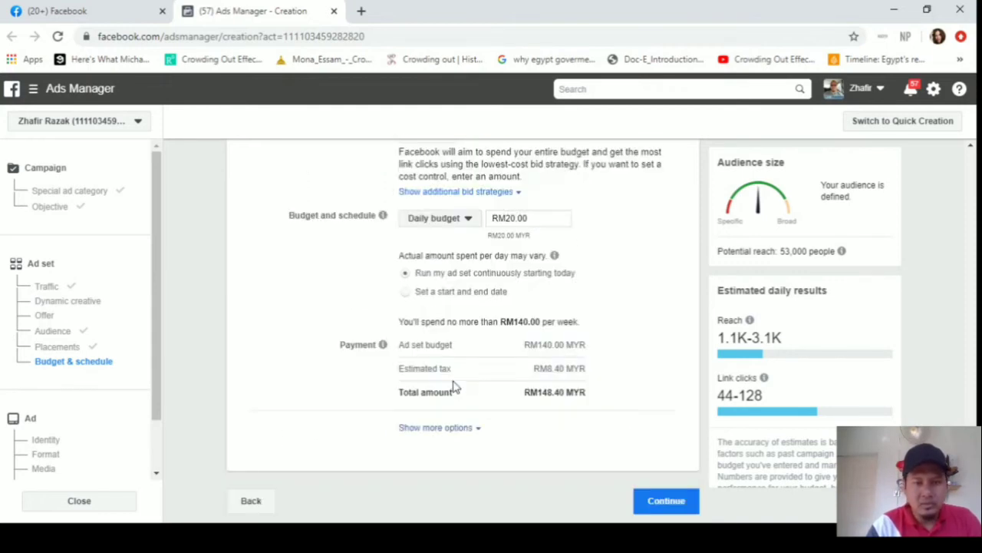
click(471, 431)
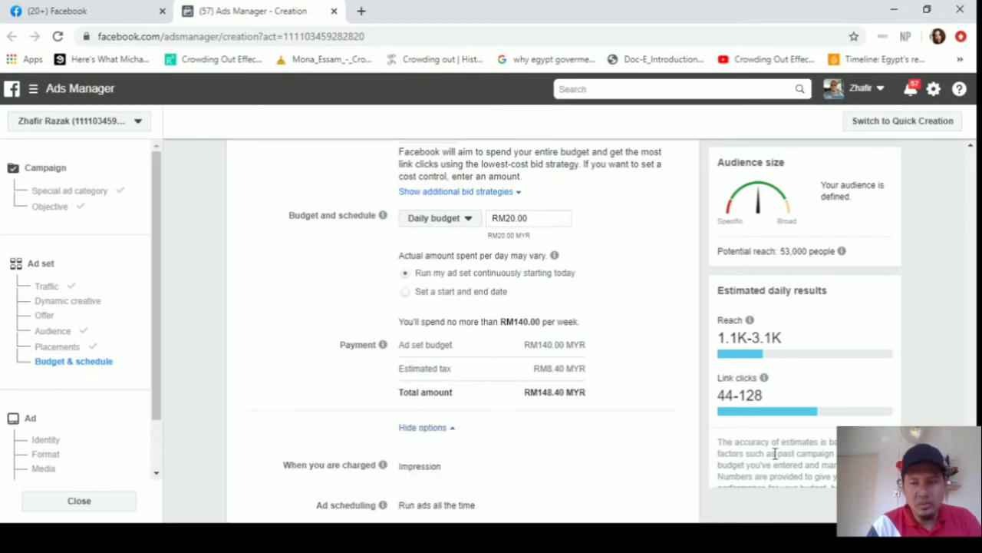
scroll(463, 330, down, 2)
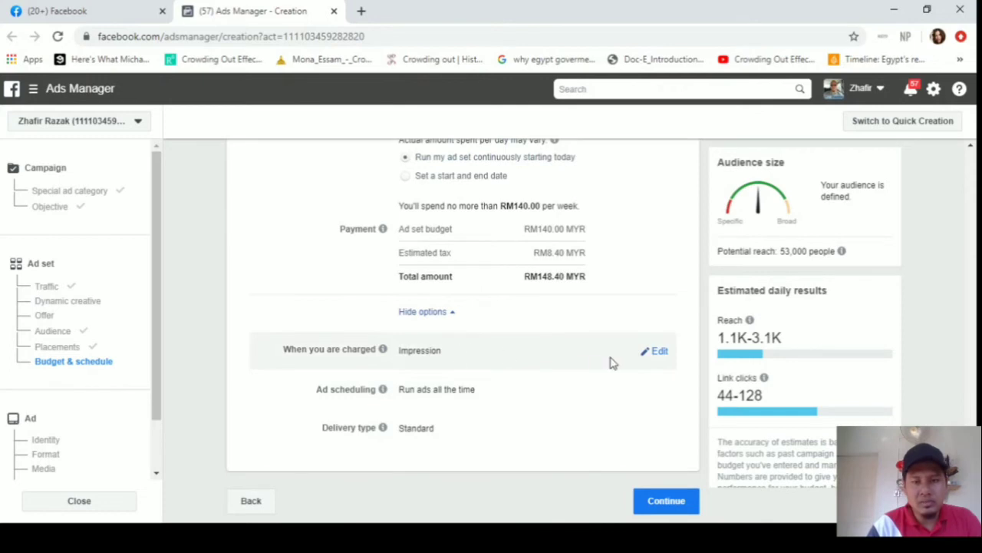
click(656, 352)
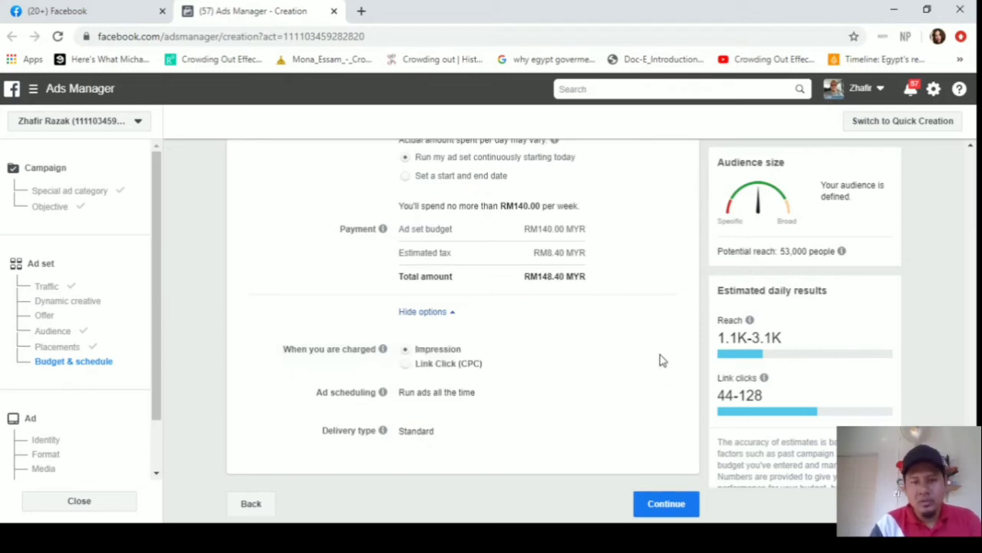
click(412, 366)
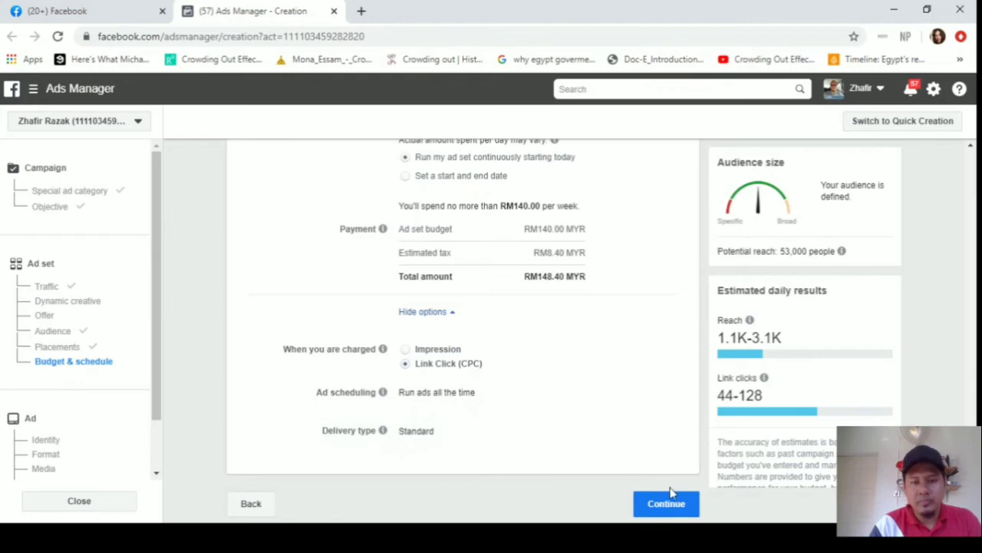
click(666, 506)
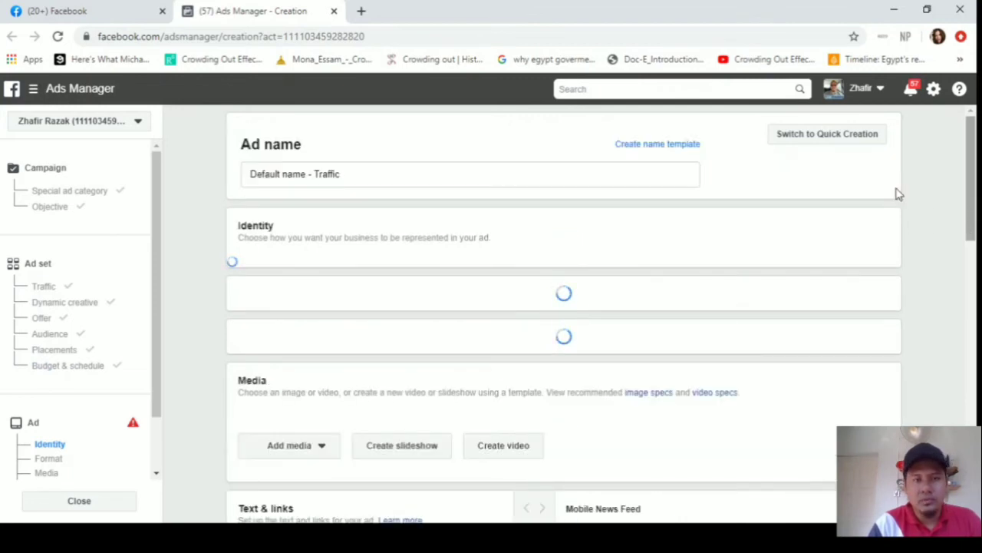
Replace the default ad name with Traffic-Wowskin-20D
click(370, 178)
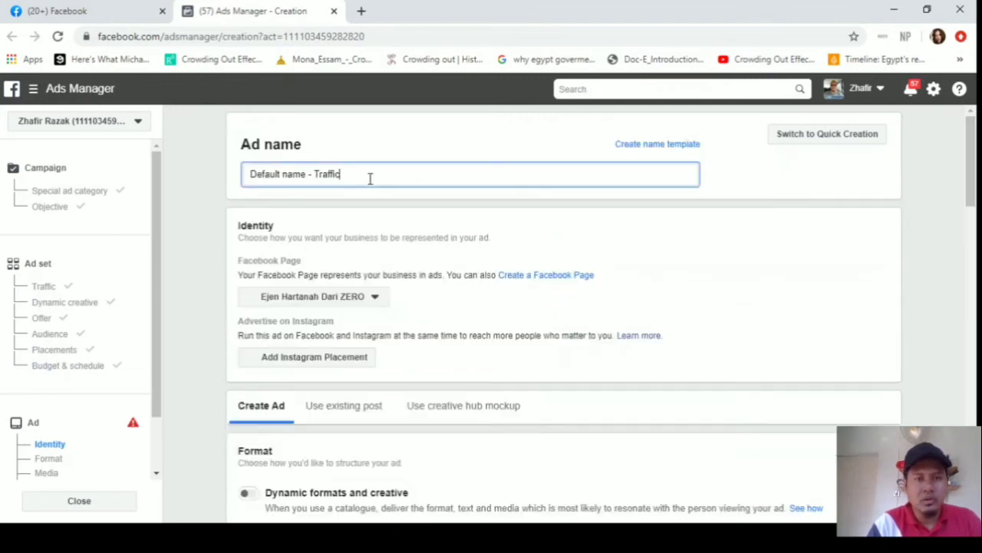
triple_click(370, 178)
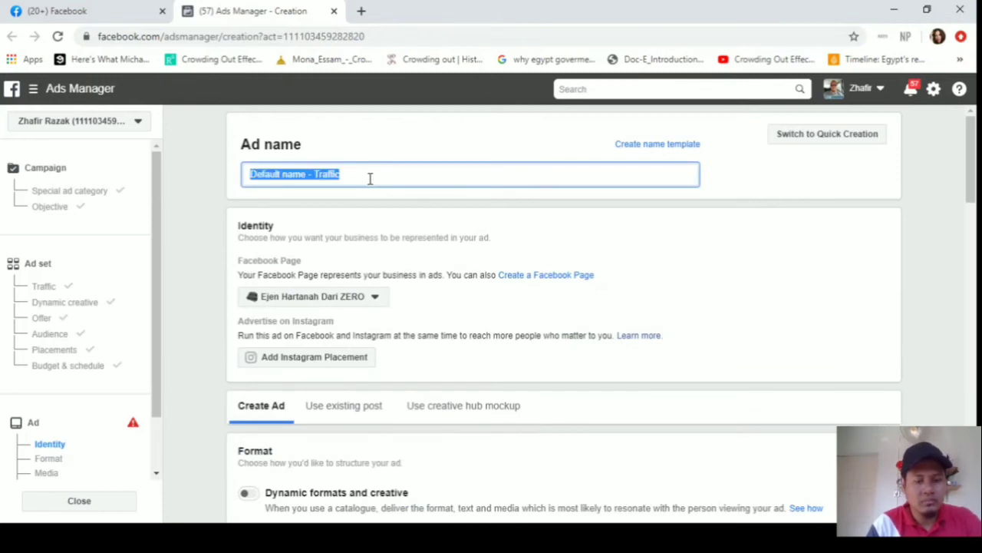
text(Traffic-Wowskin-20D)
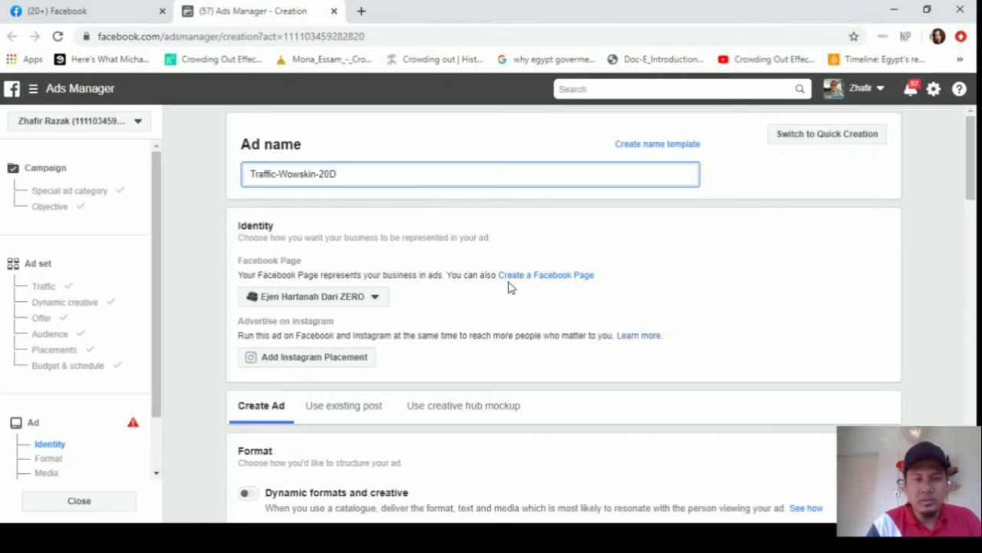
Find the WOWSkin SET SERUM Page by searching for "wow" and choose it as the ad's Facebook Page
click(376, 298)
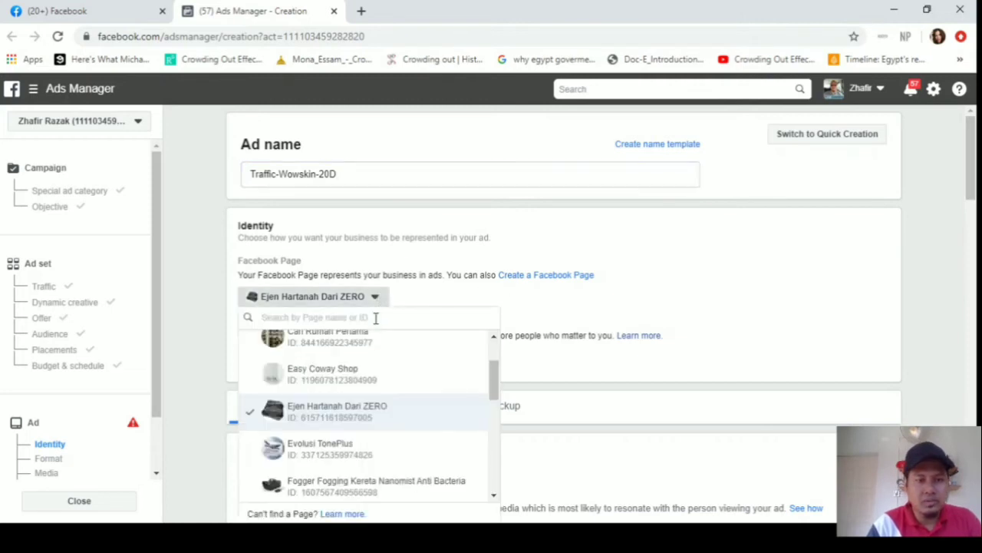
text(wow)
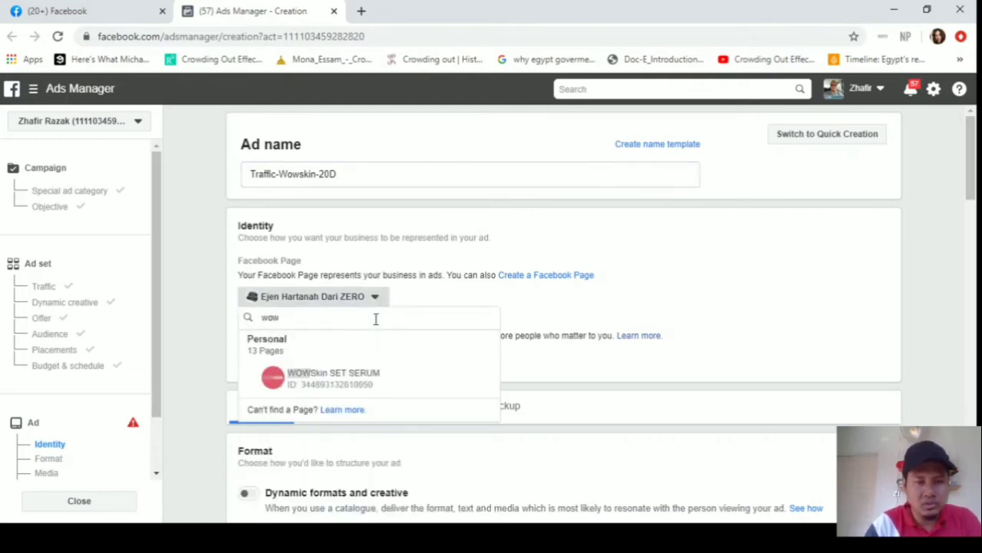
click(351, 378)
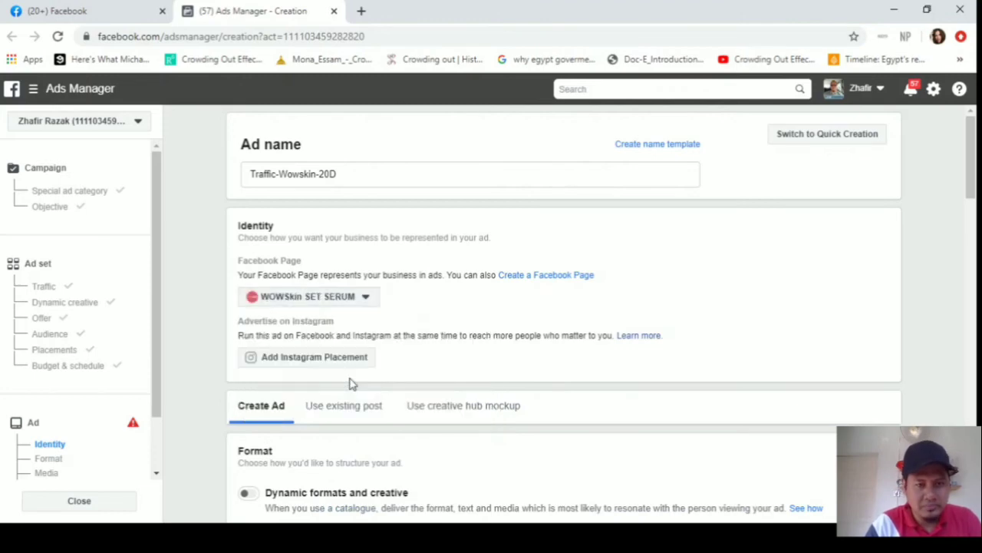
Switch the ad from creating a new one to using an existing post
scroll(974, 192, down, 1)
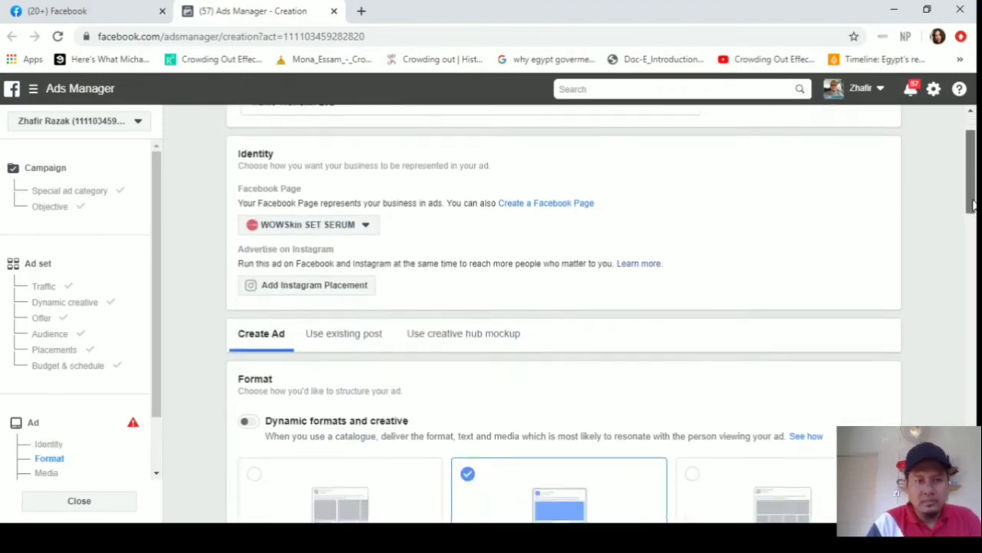
scroll(974, 213, up, 1)
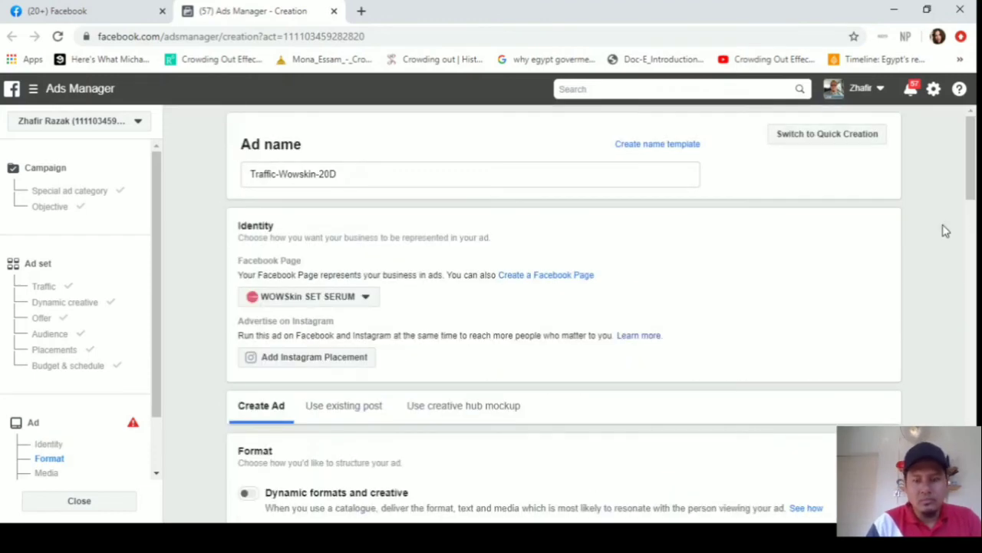
scroll(945, 231, down, 1)
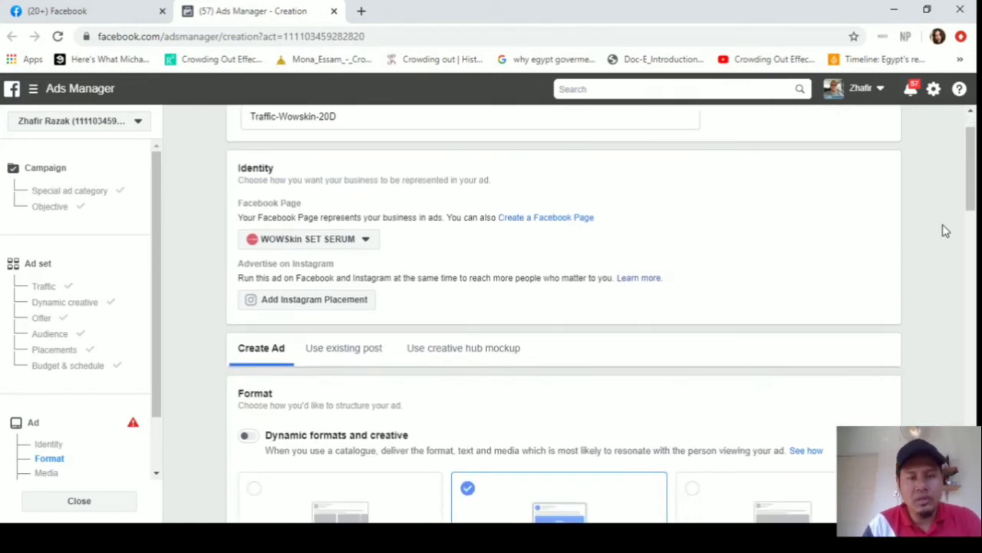
scroll(946, 231, down, 1)
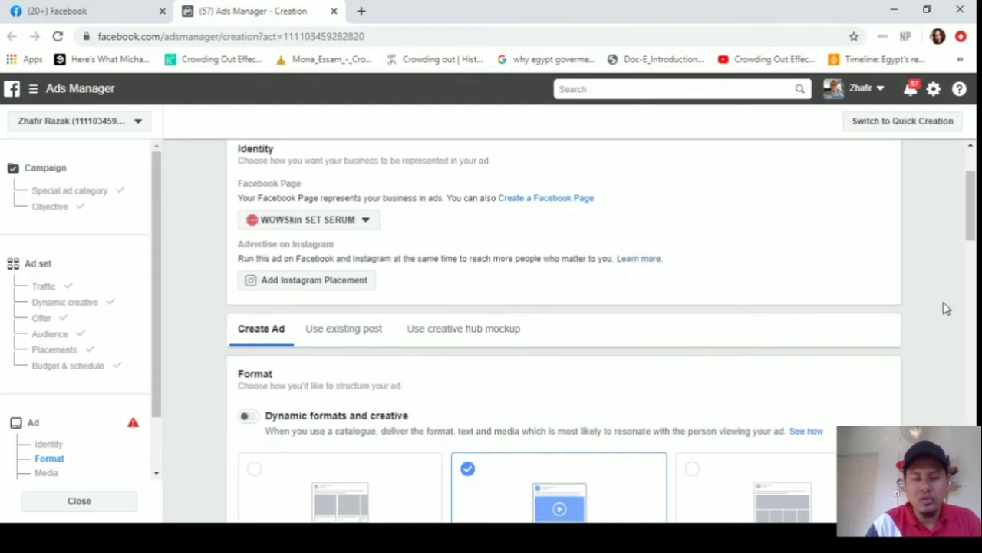
scroll(946, 307, down, 2)
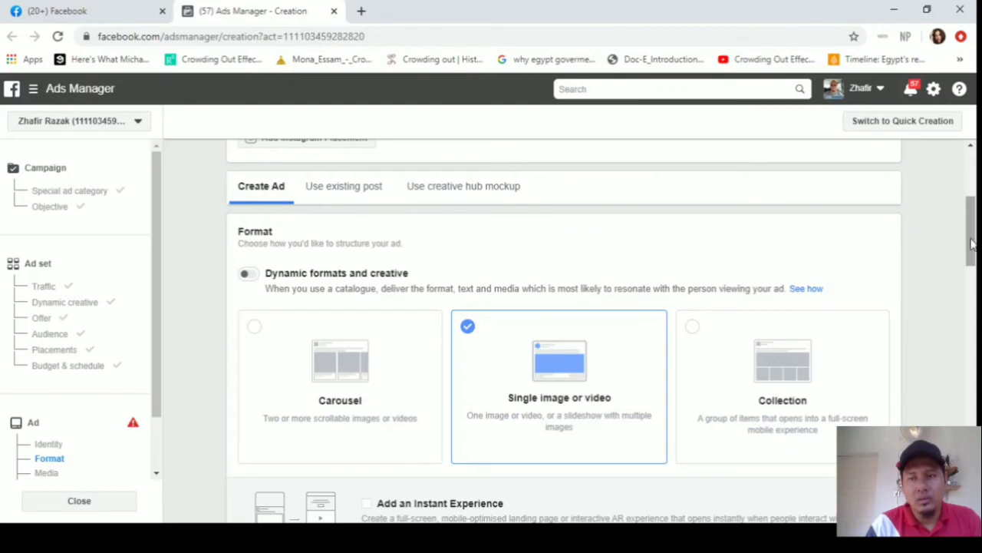
drag(972, 244, 972, 261)
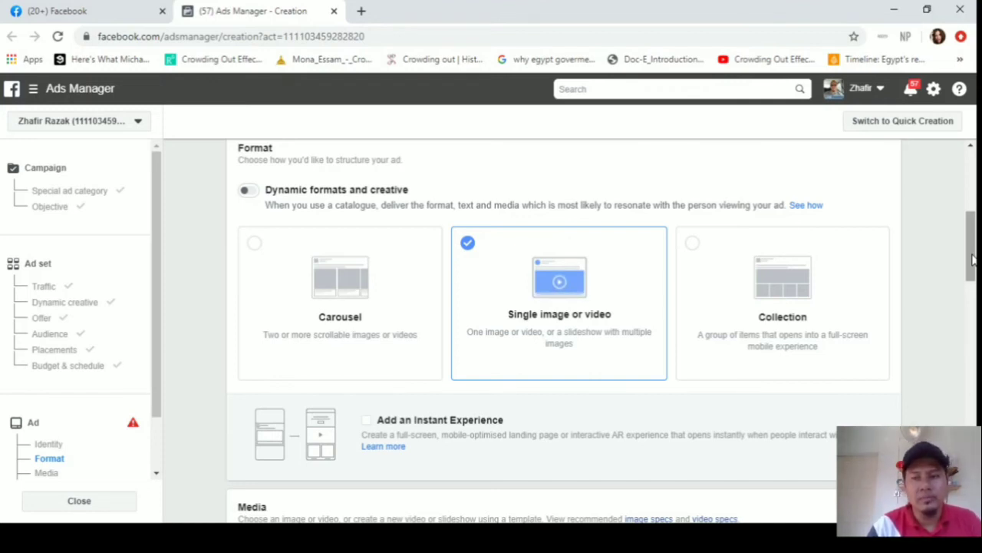
scroll(971, 261, up, 1)
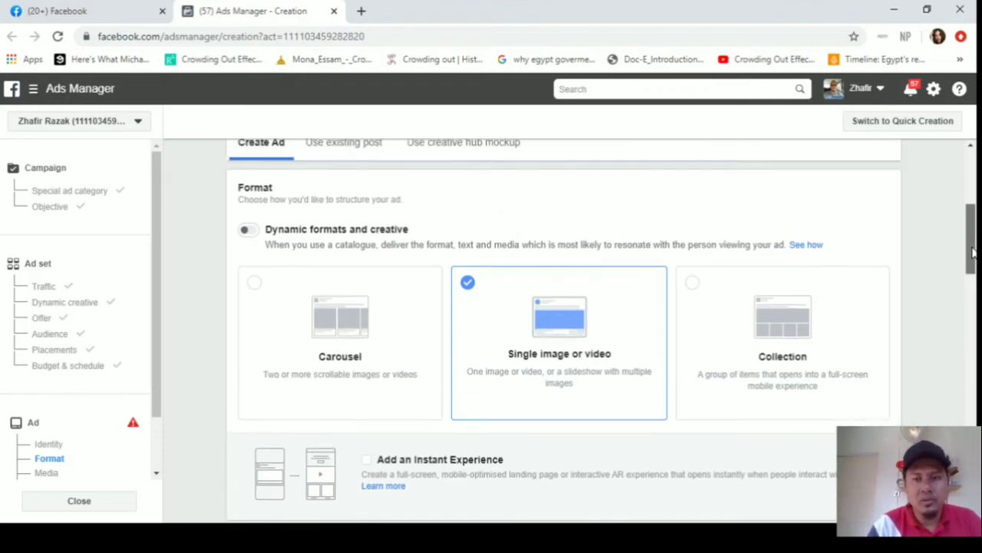
scroll(972, 261, down, 1)
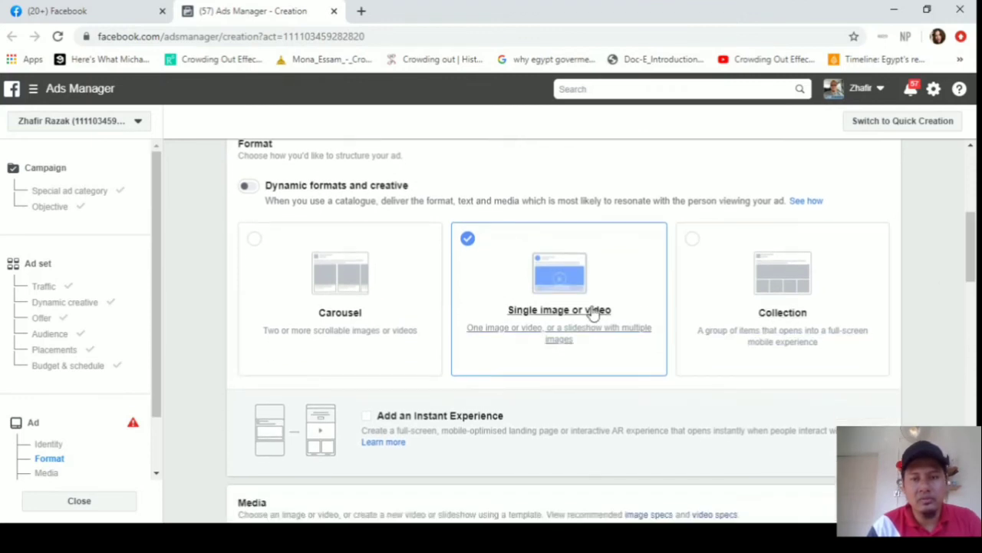
scroll(971, 276, down, 1)
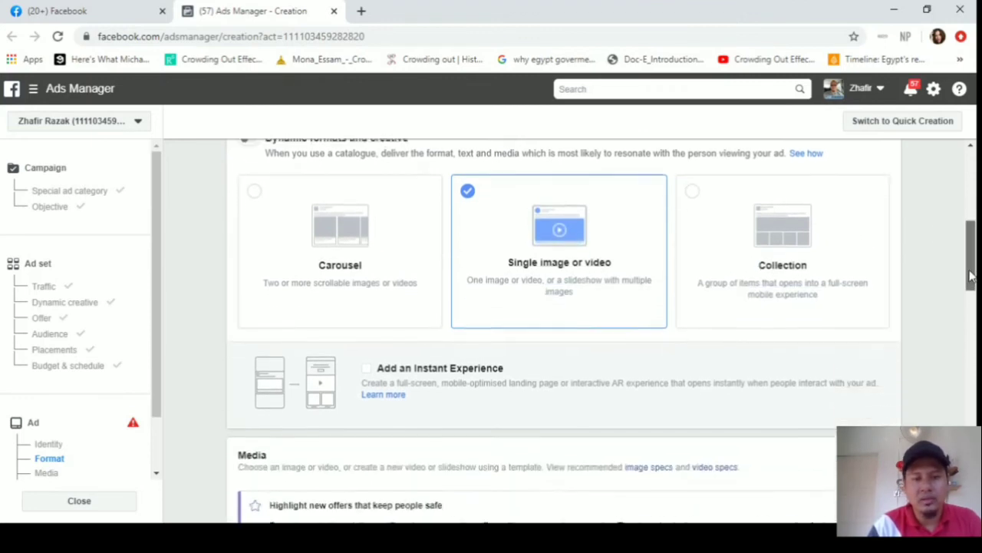
drag(971, 277, 971, 244)
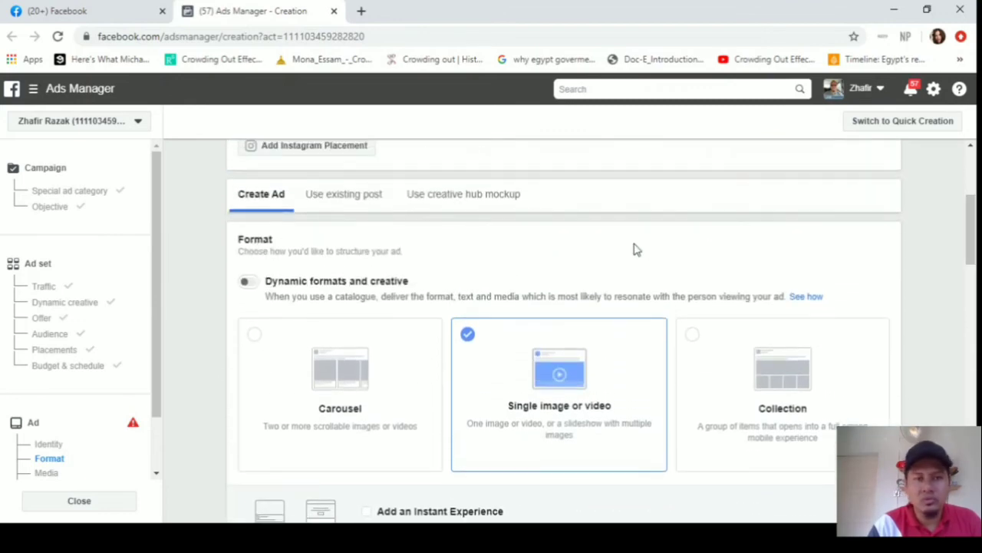
click(358, 204)
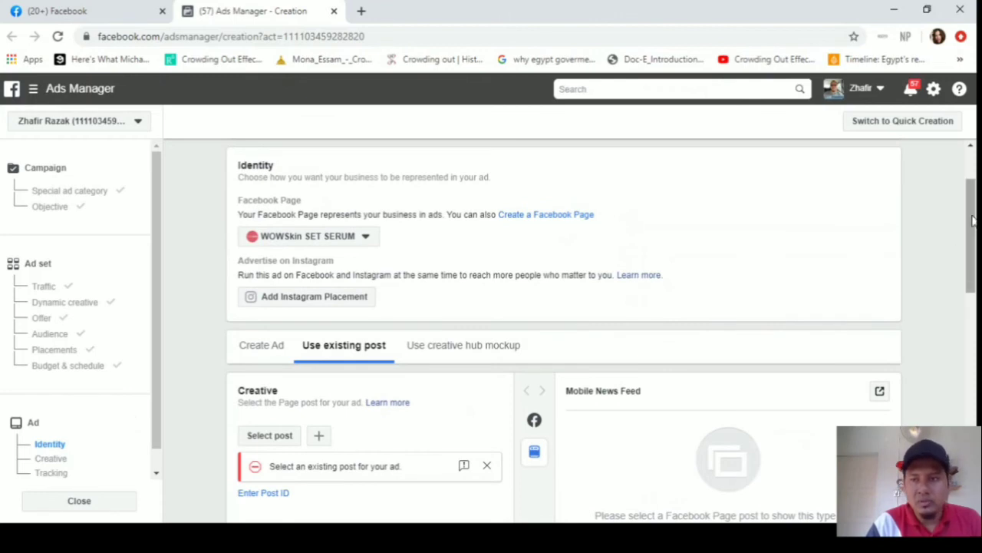
drag(971, 223, 974, 284)
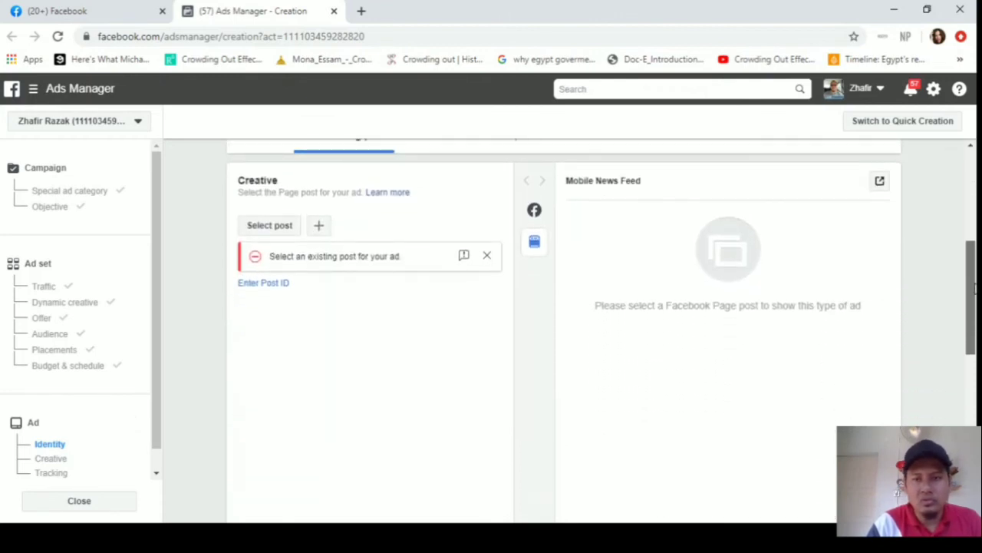
Select the Facebook Page post titled "Wowskin serum!" as the ad's creative
click(270, 226)
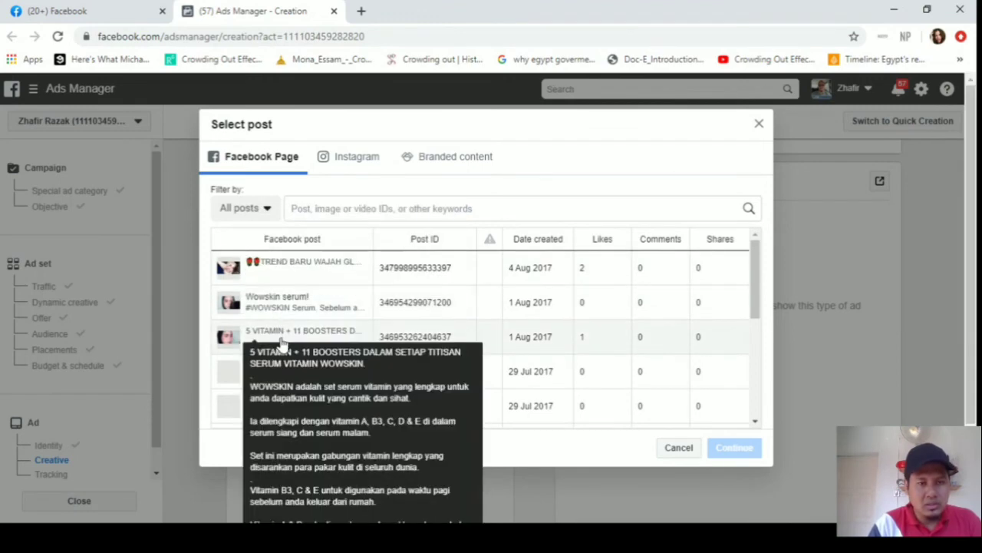
click(285, 305)
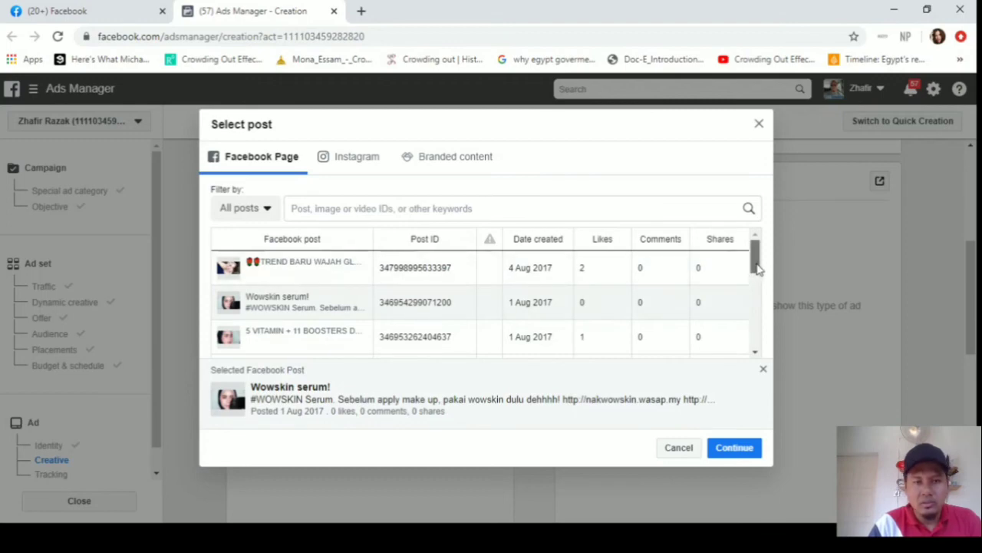
mouse_move(757, 257)
mouse_down()
mouse_move(757, 311)
mouse_move(757, 273)
mouse_up()
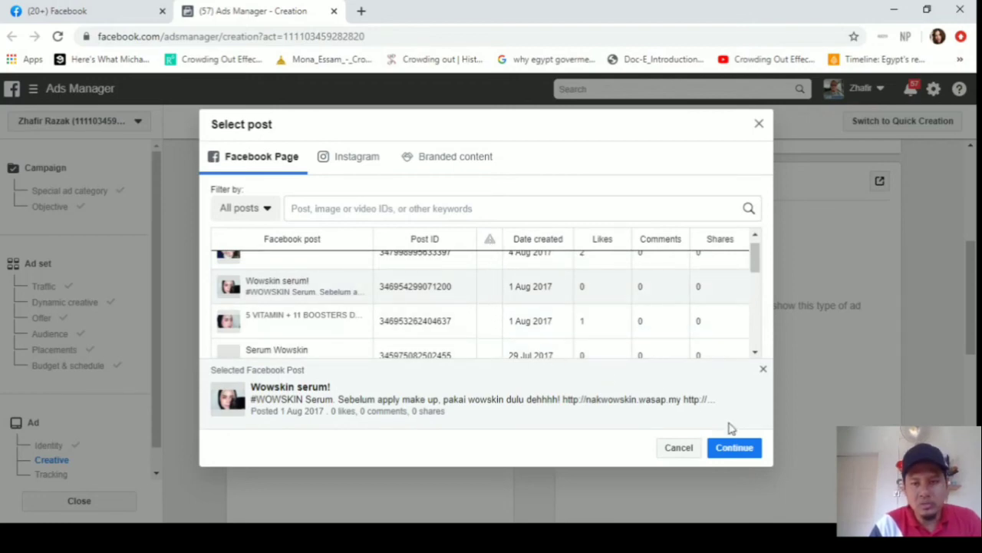
click(736, 449)
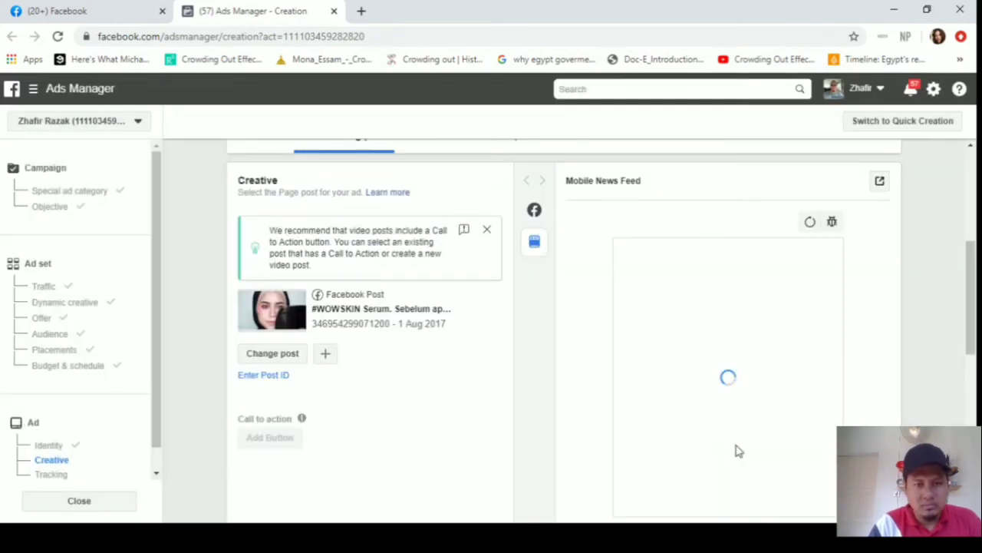
Change the ad's creative to the Page post starting "5 VITAMIN + 11 BOOSTERS DALAM SETIAP TITISAN"
click(281, 353)
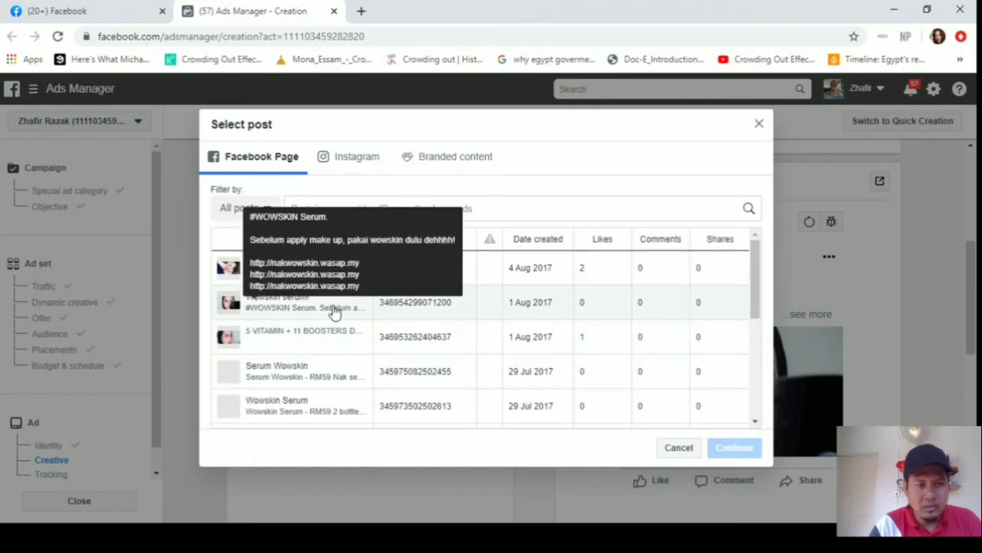
click(325, 337)
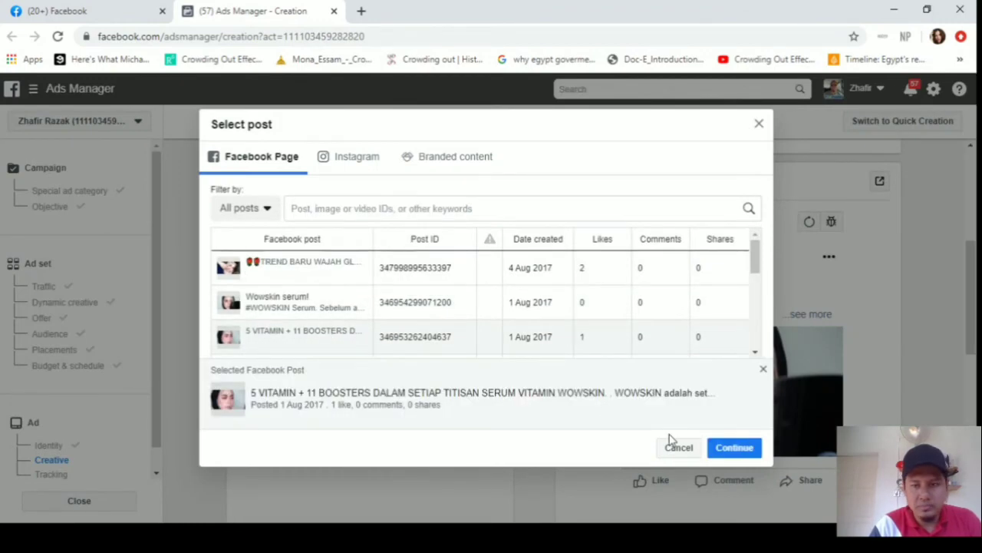
click(737, 450)
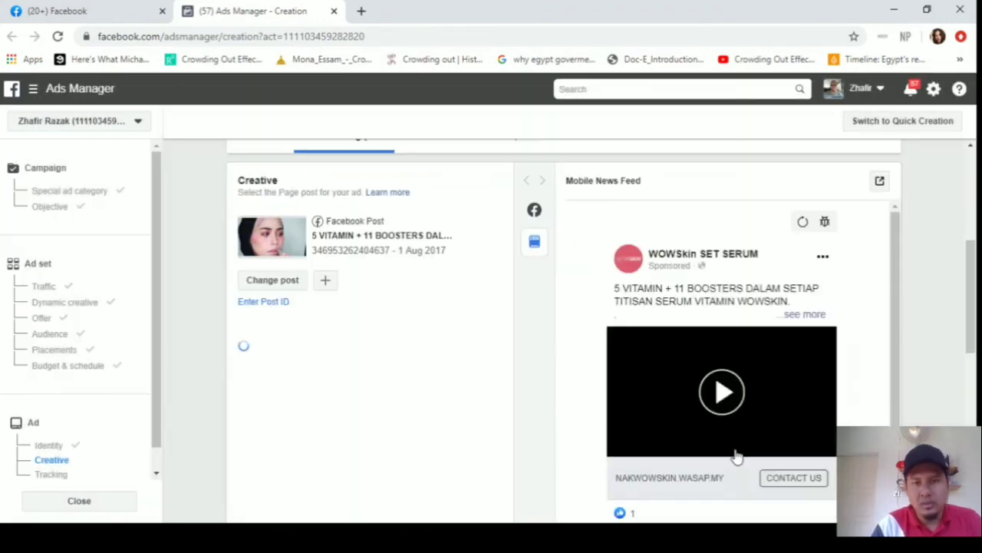
Remove the Contact Us call-to-action button from the selected post
scroll(971, 298, down, 1)
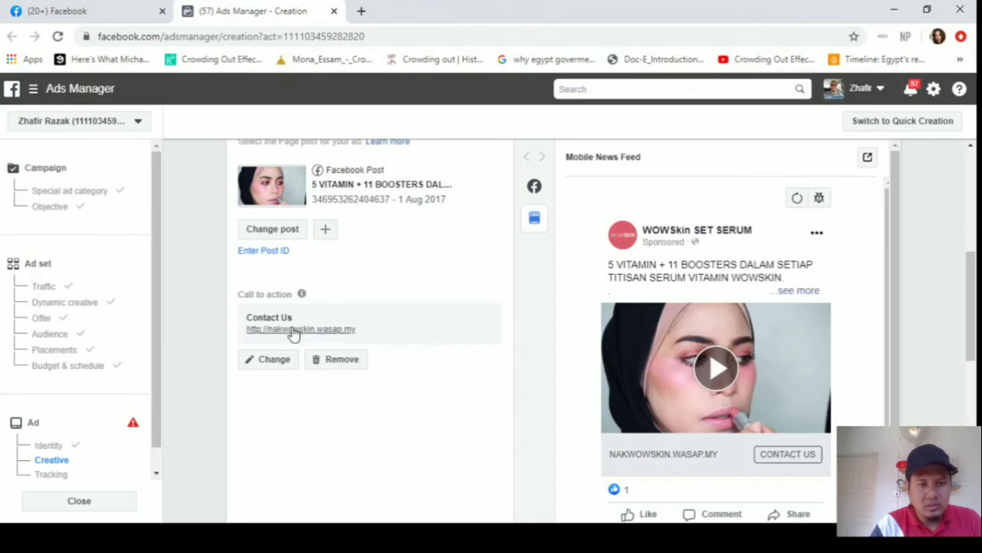
click(339, 361)
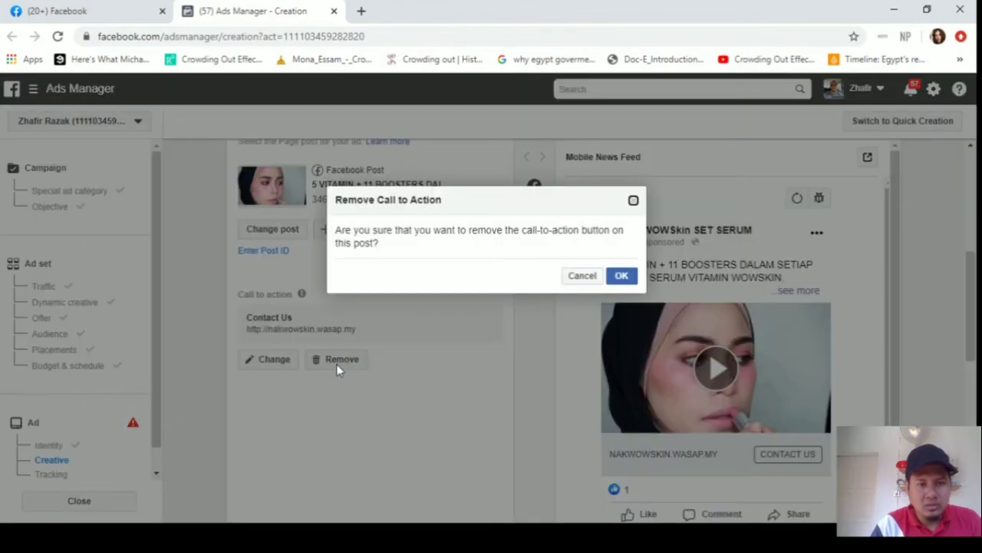
click(620, 277)
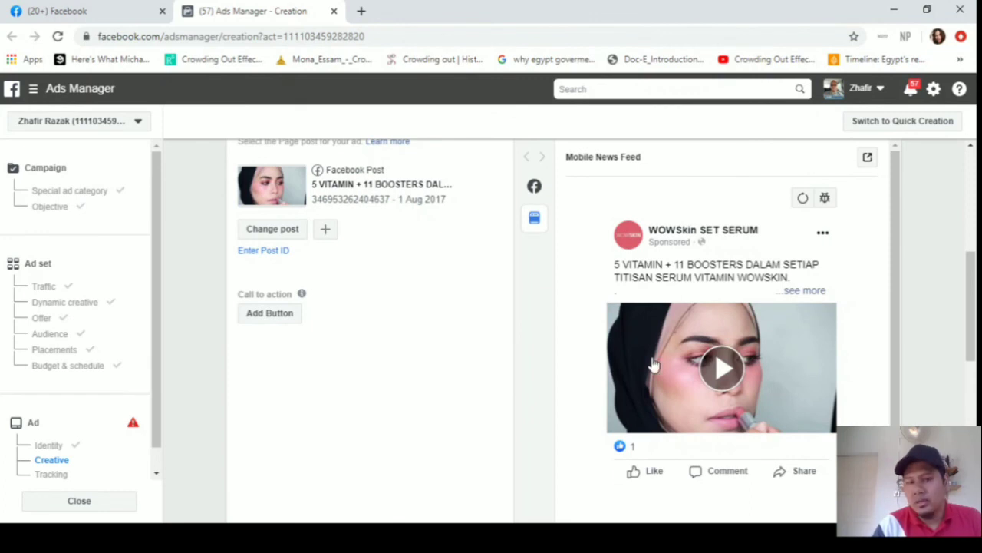
Start a new call to action for the post and set it to Shop Now
click(273, 321)
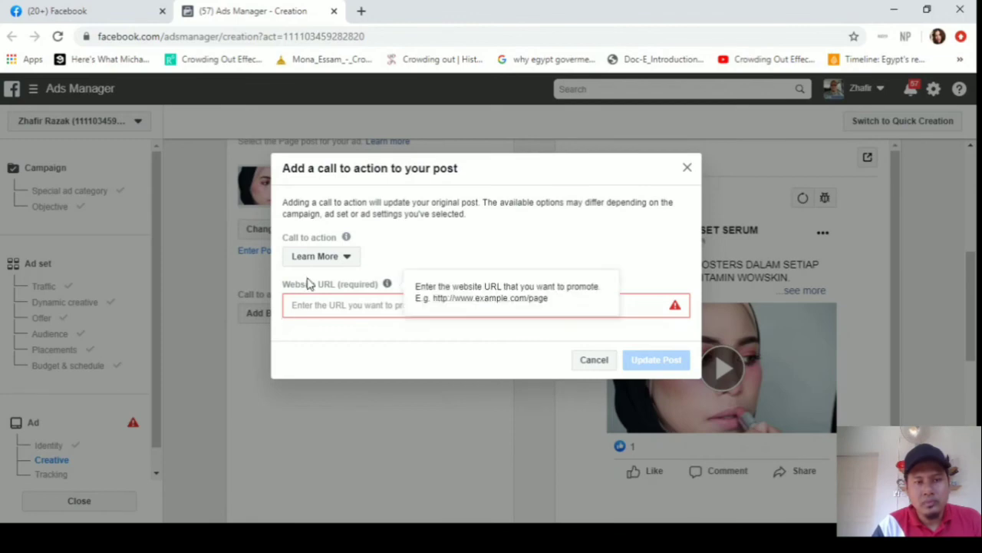
click(347, 260)
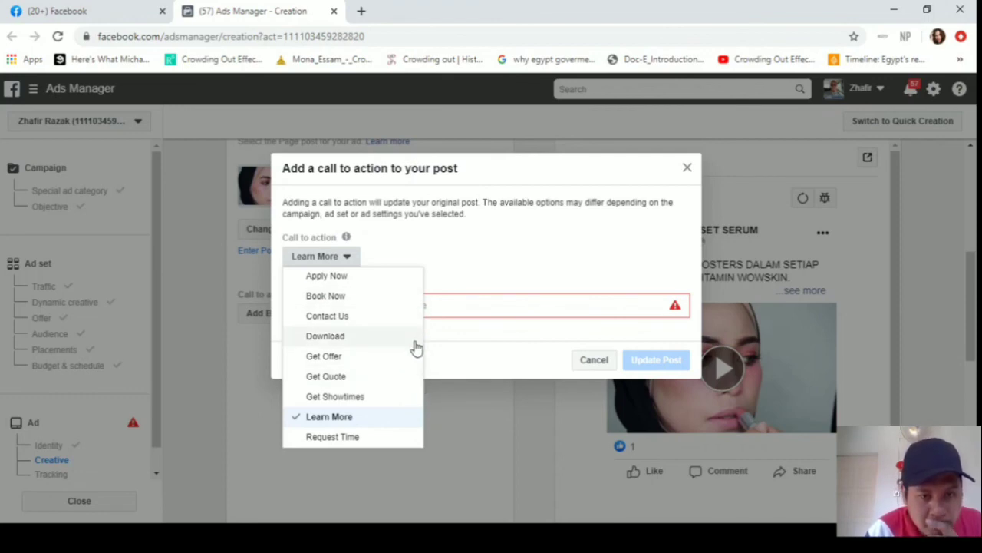
click(443, 270)
click(347, 256)
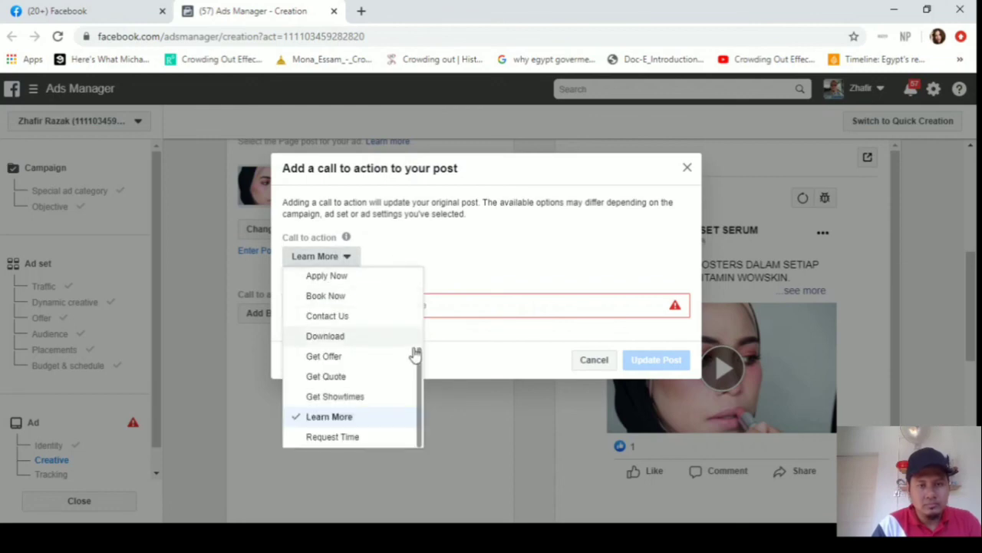
drag(416, 375, 418, 298)
click(376, 298)
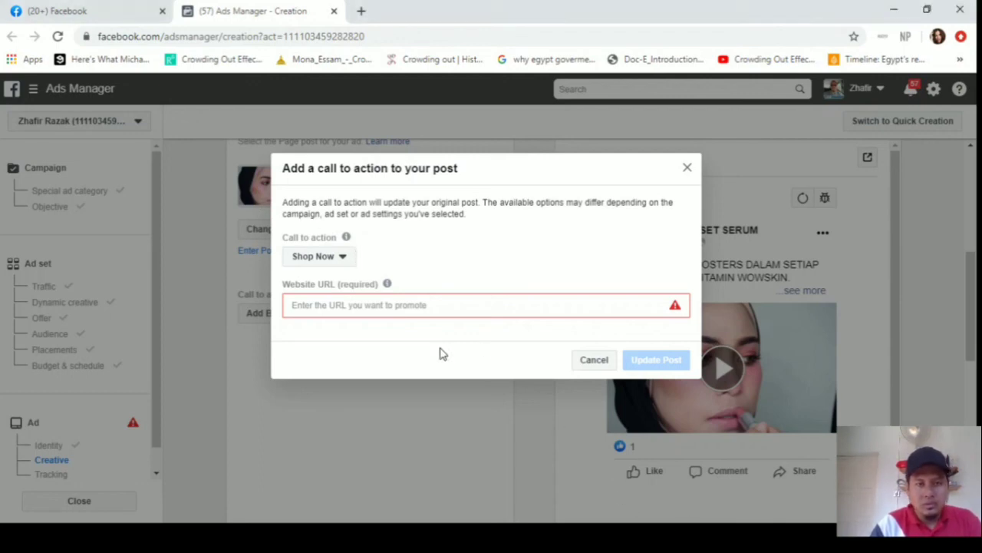
click(349, 305)
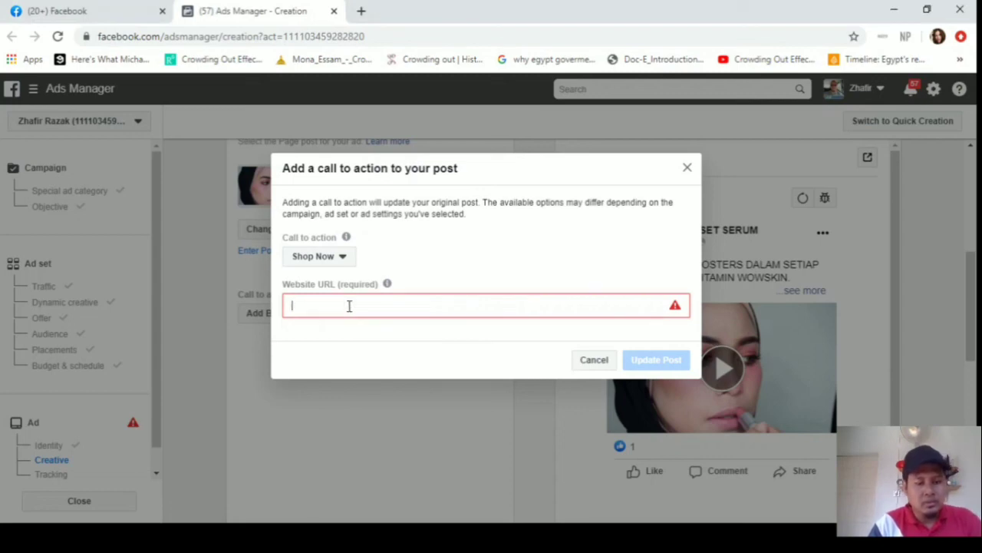
text(http://nakwowskin.wasap.my)
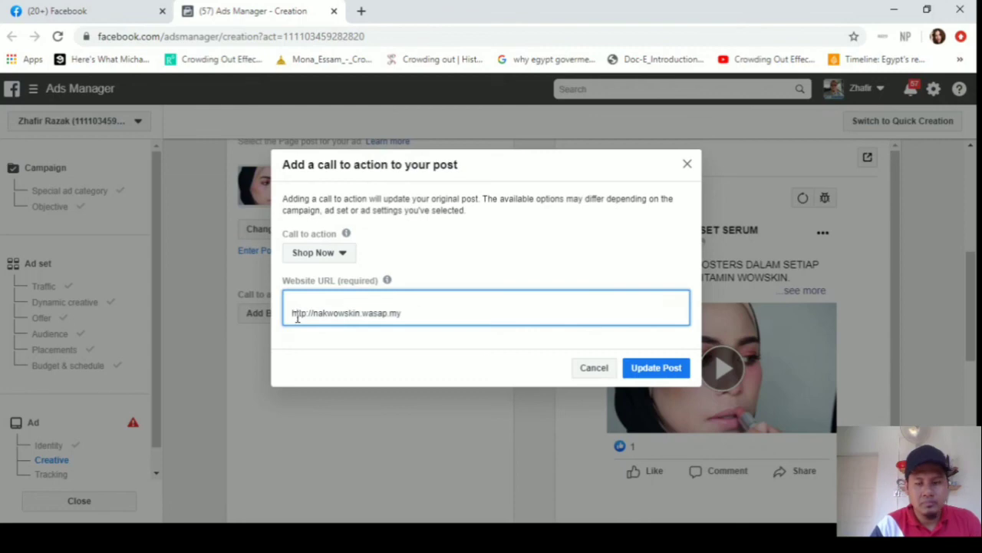
click(298, 317)
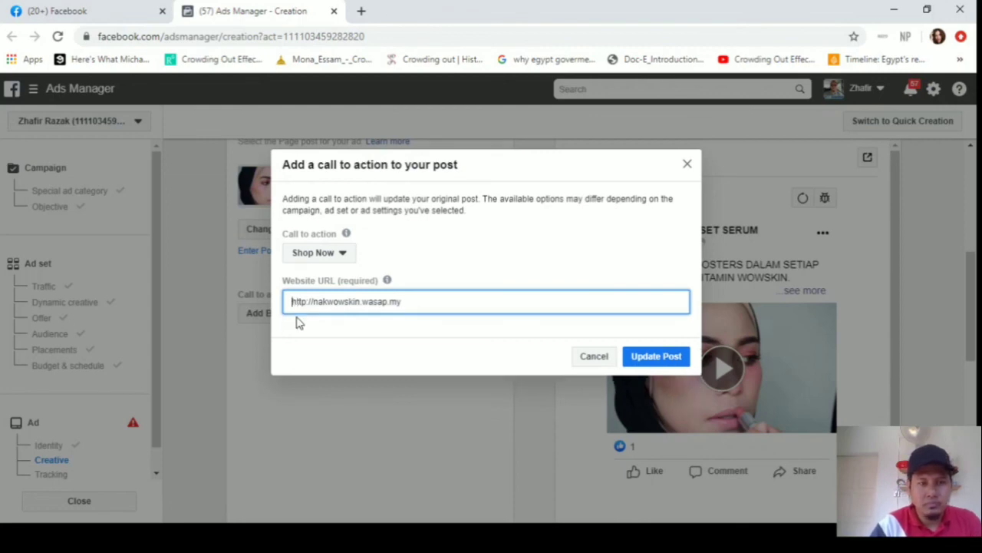
click(653, 361)
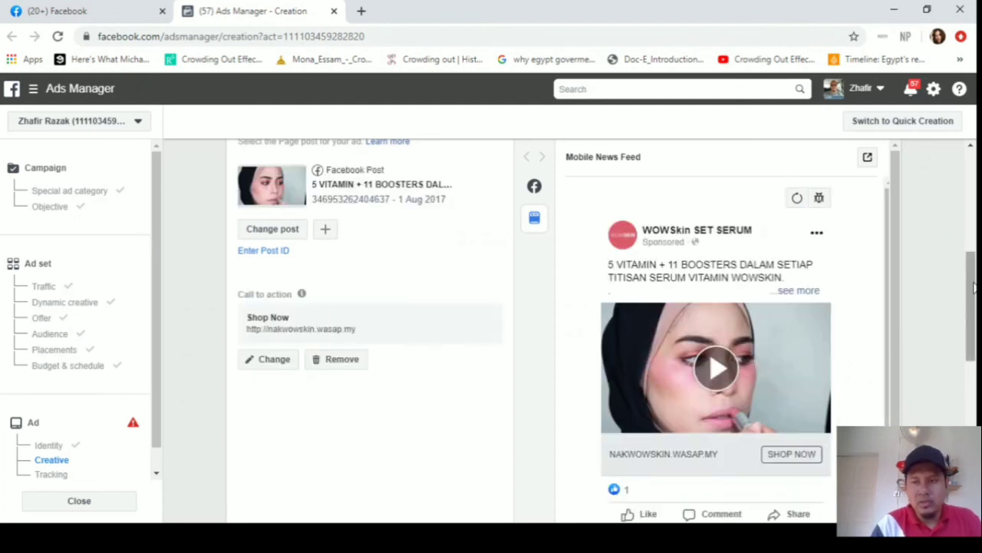
Review the ad's Mobile News Feed preview and its tracking settings, including the Facebook pixel and URL parameters
scroll(974, 288, down, 1)
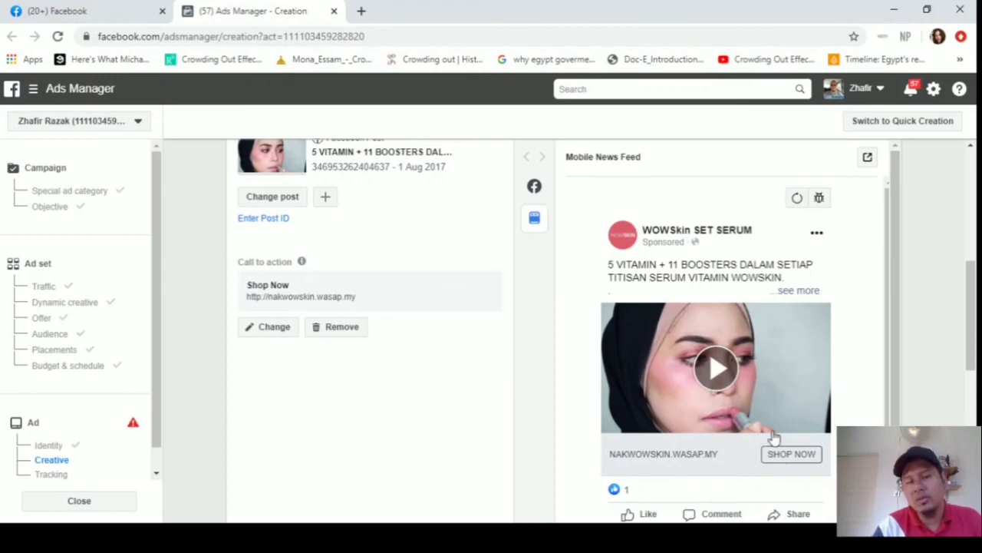
drag(971, 284, 974, 402)
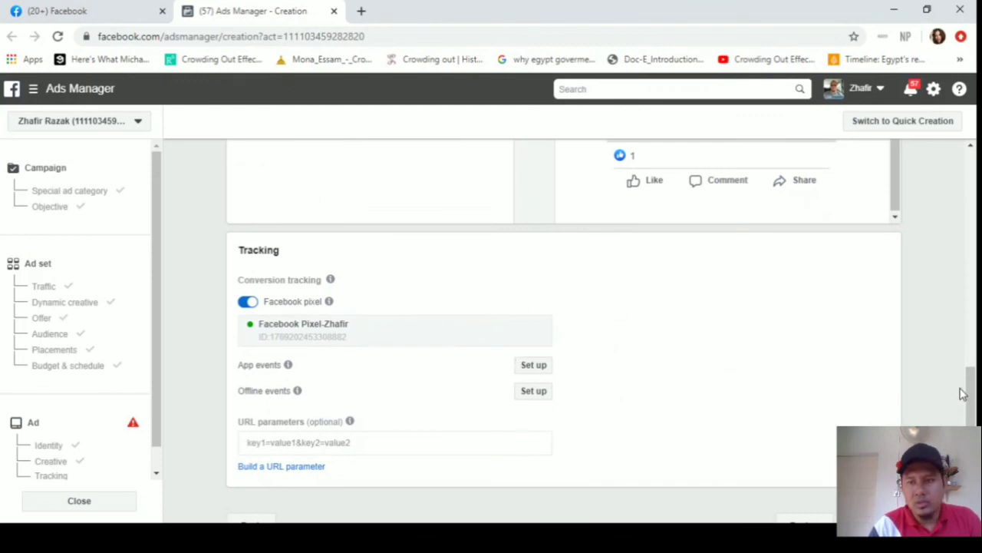
drag(970, 391, 970, 411)
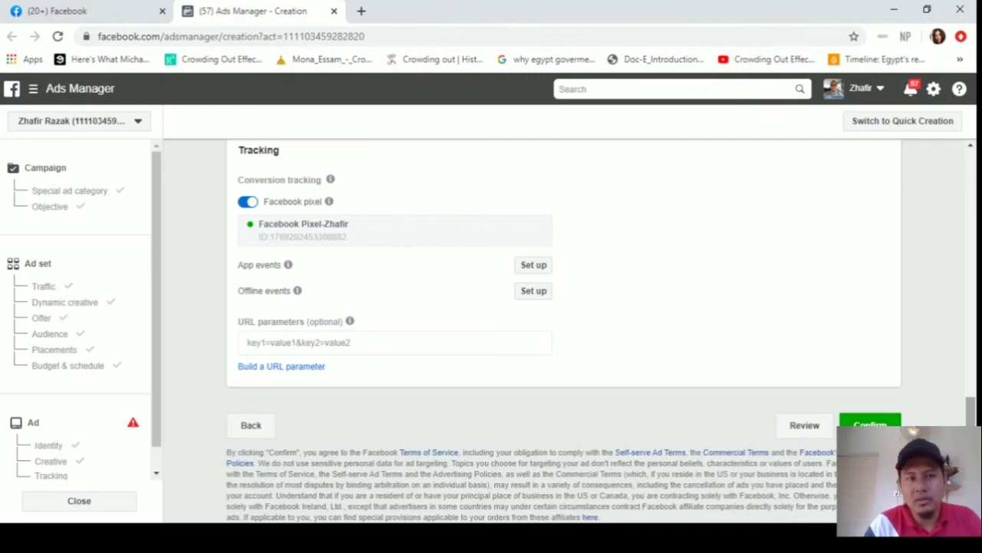
drag(971, 423, 973, 421)
mouse_move(975, 398)
mouse_down()
mouse_move(974, 267)
mouse_move(973, 398)
mouse_up()
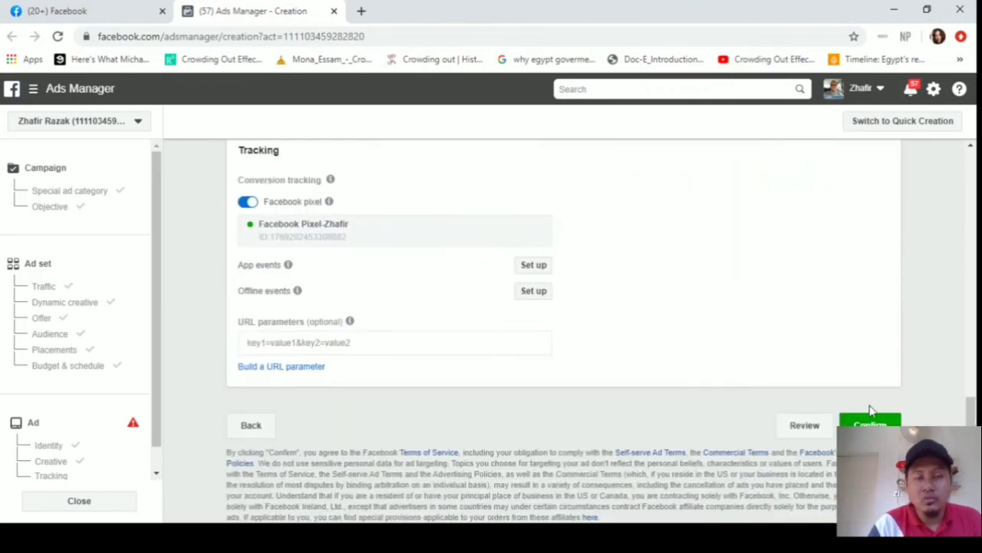